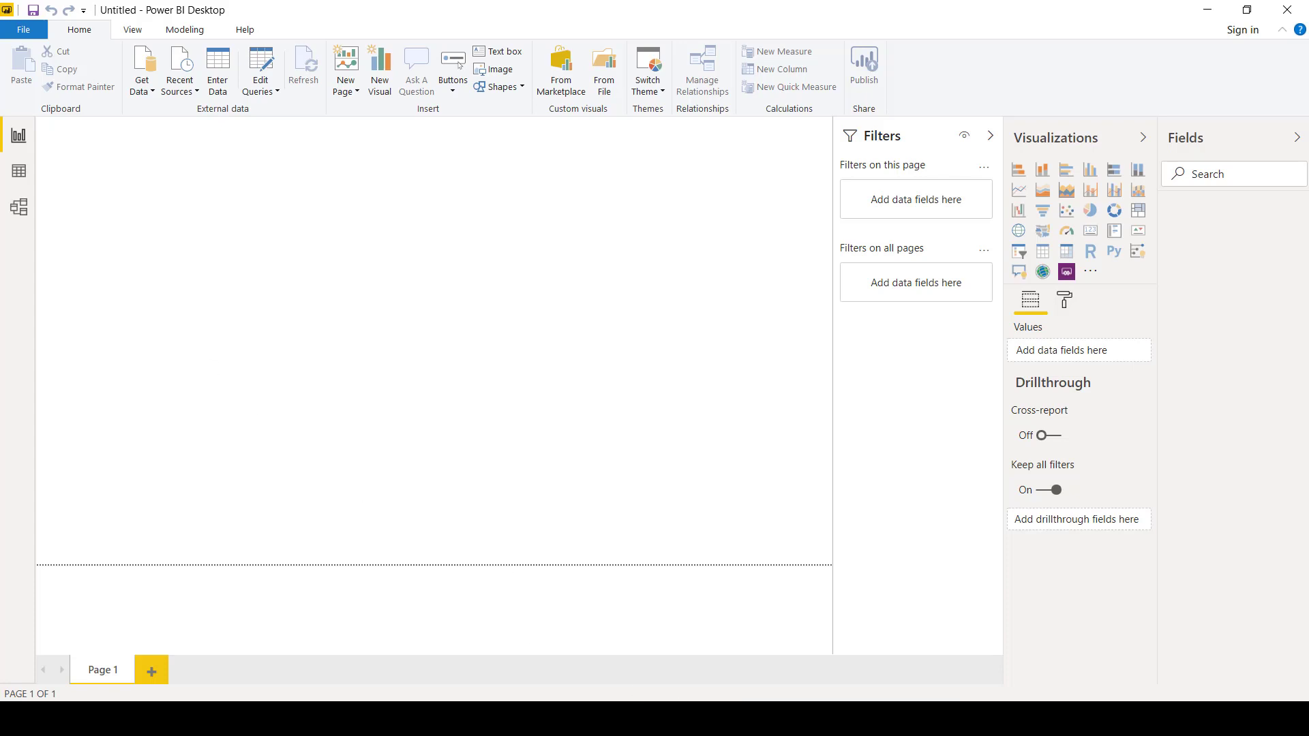
# Import Sheet1 from the Excel workbook HasonFilter.xlsx and load it into the report
pyautogui.hotkey('alt', 'Tab')
pyautogui.hotkey('alt', 'Tab')
pyautogui.click(140, 92)
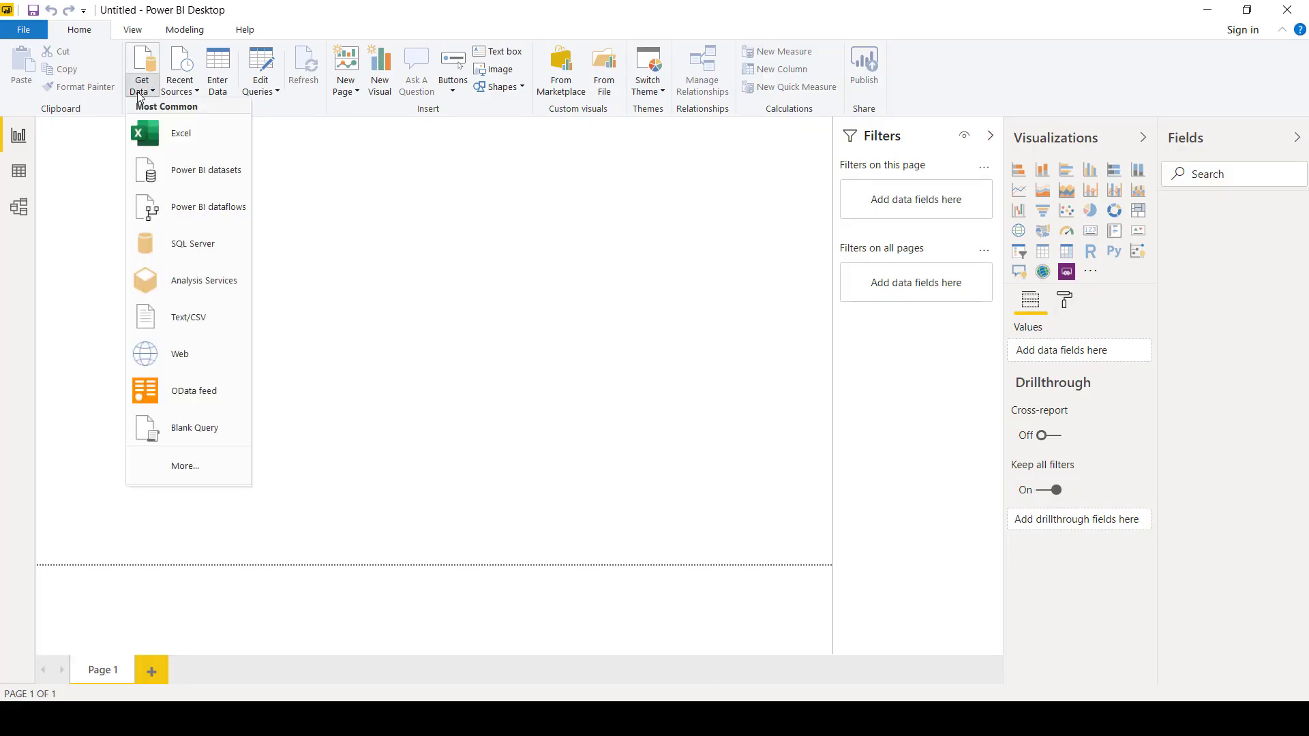
pyautogui.click(182, 135)
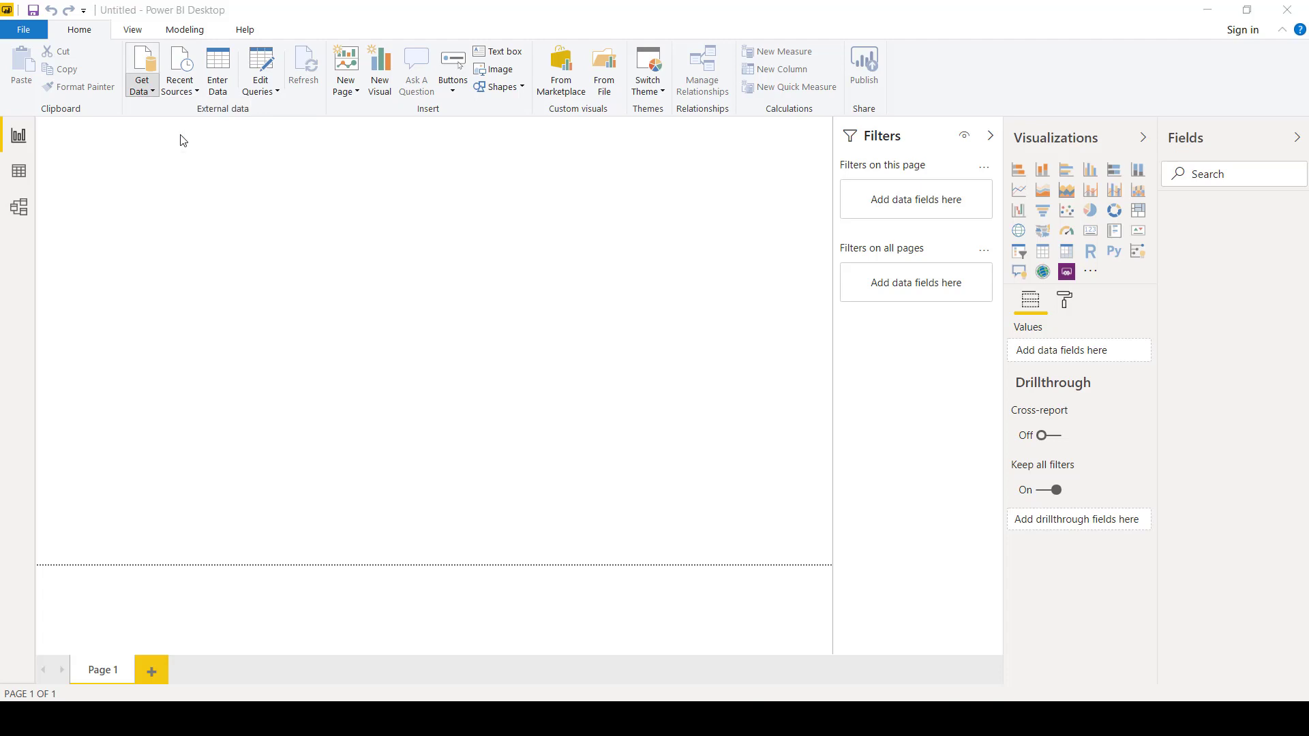
pyautogui.doubleClick(229, 127)
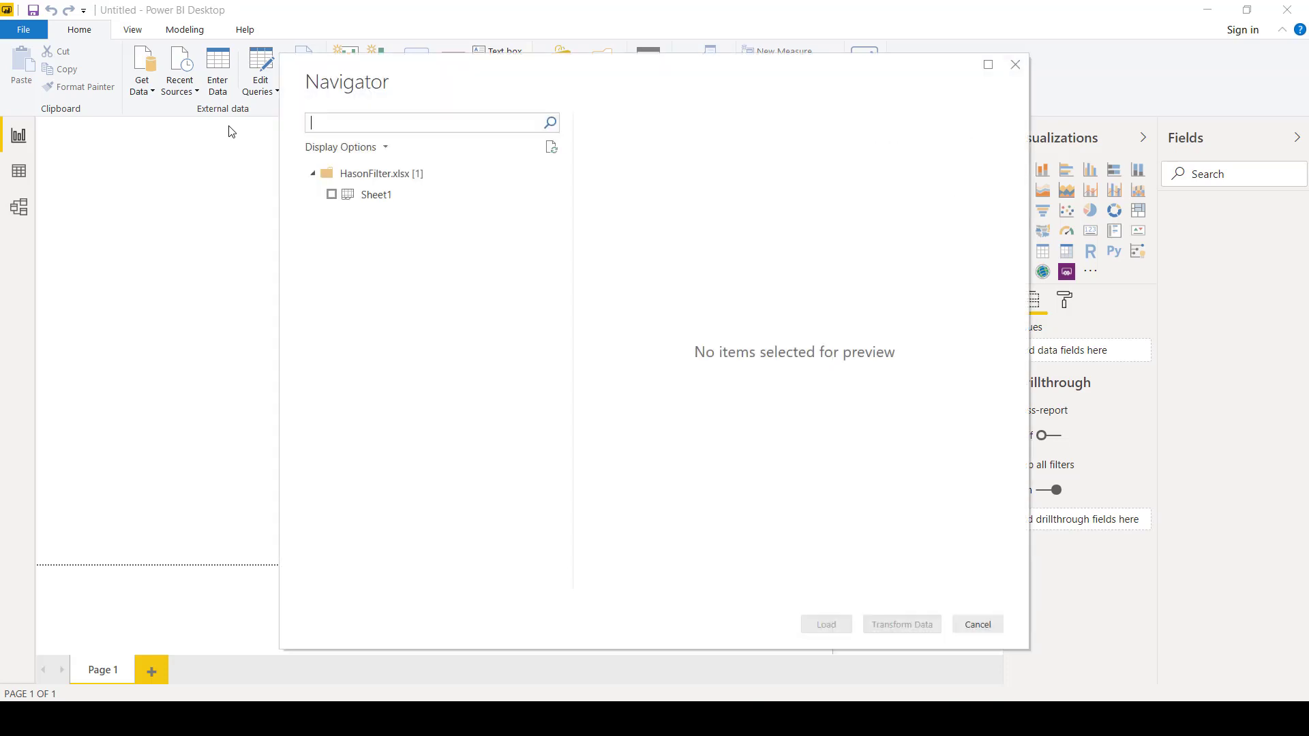
pyautogui.click(332, 195)
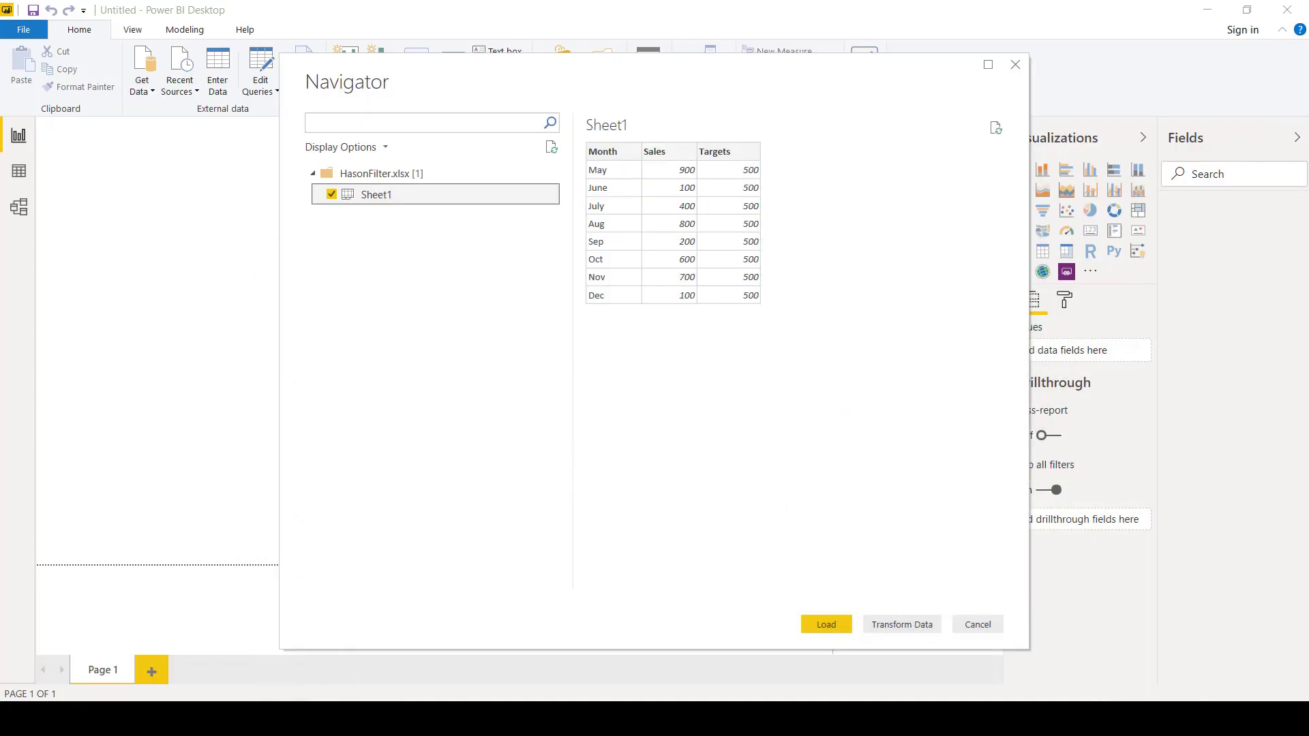
pyautogui.click(826, 625)
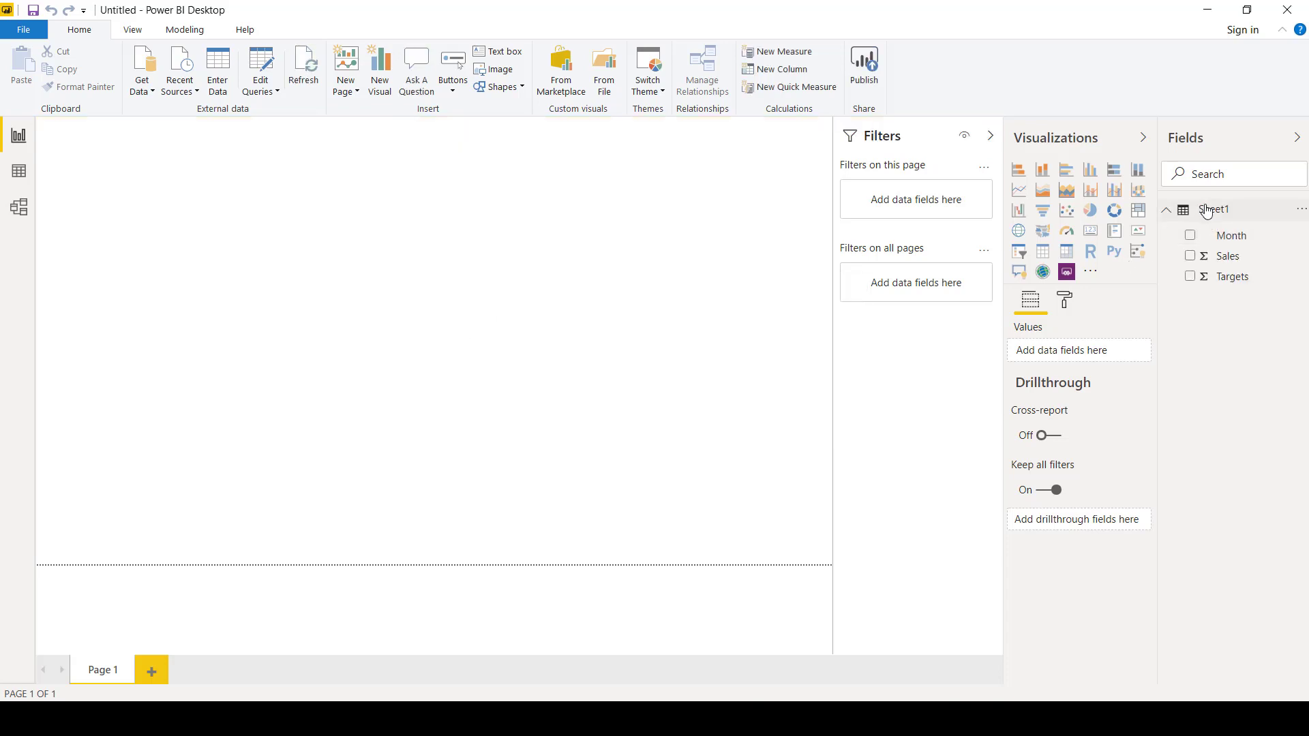
# Examine the Sheet1 query's columns and applied steps in the Power Query Editor, and close the editor
pyautogui.rightClick(1207, 212)
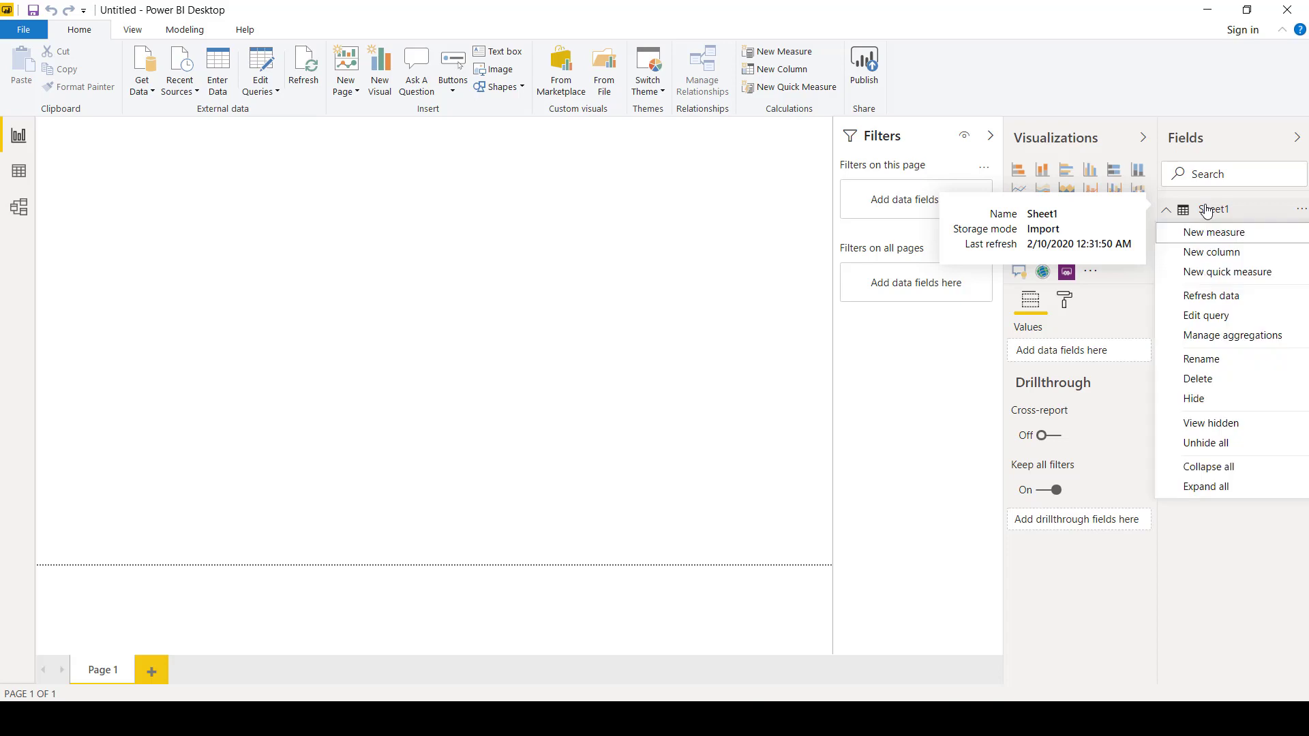
pyautogui.click(1205, 317)
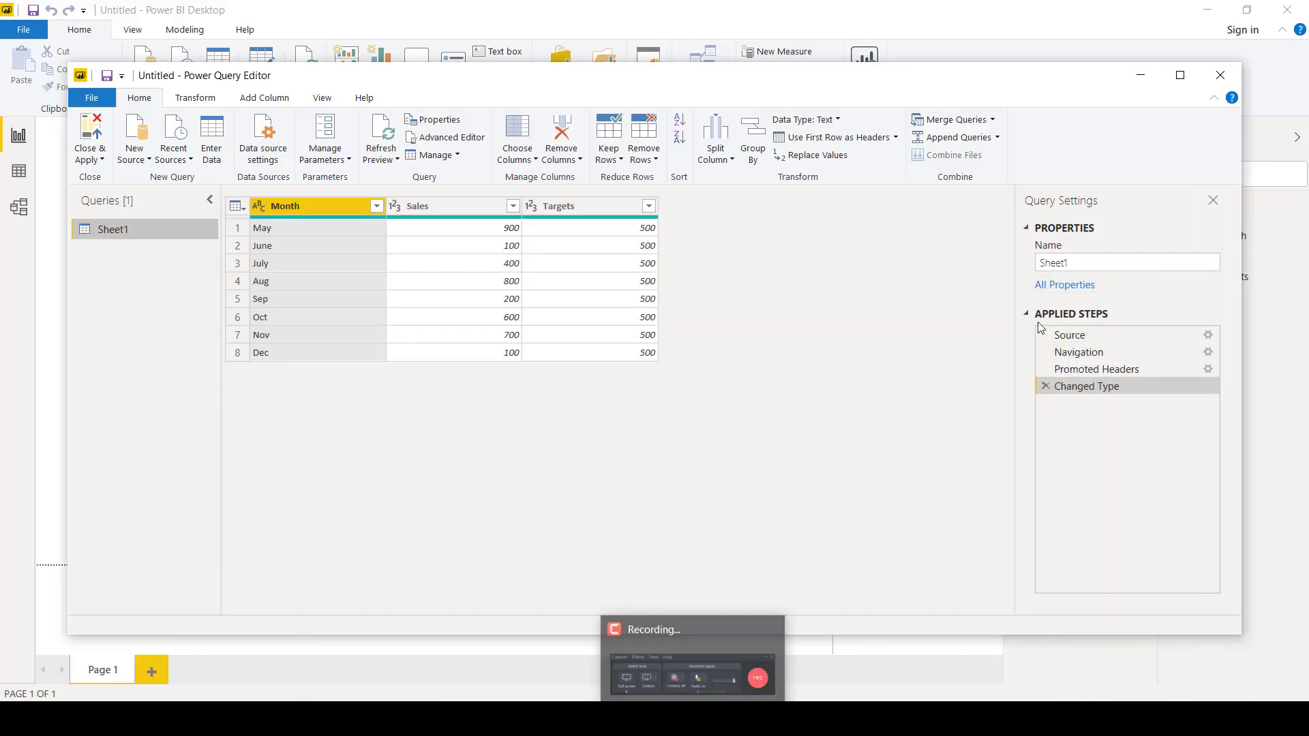
pyautogui.click(1219, 76)
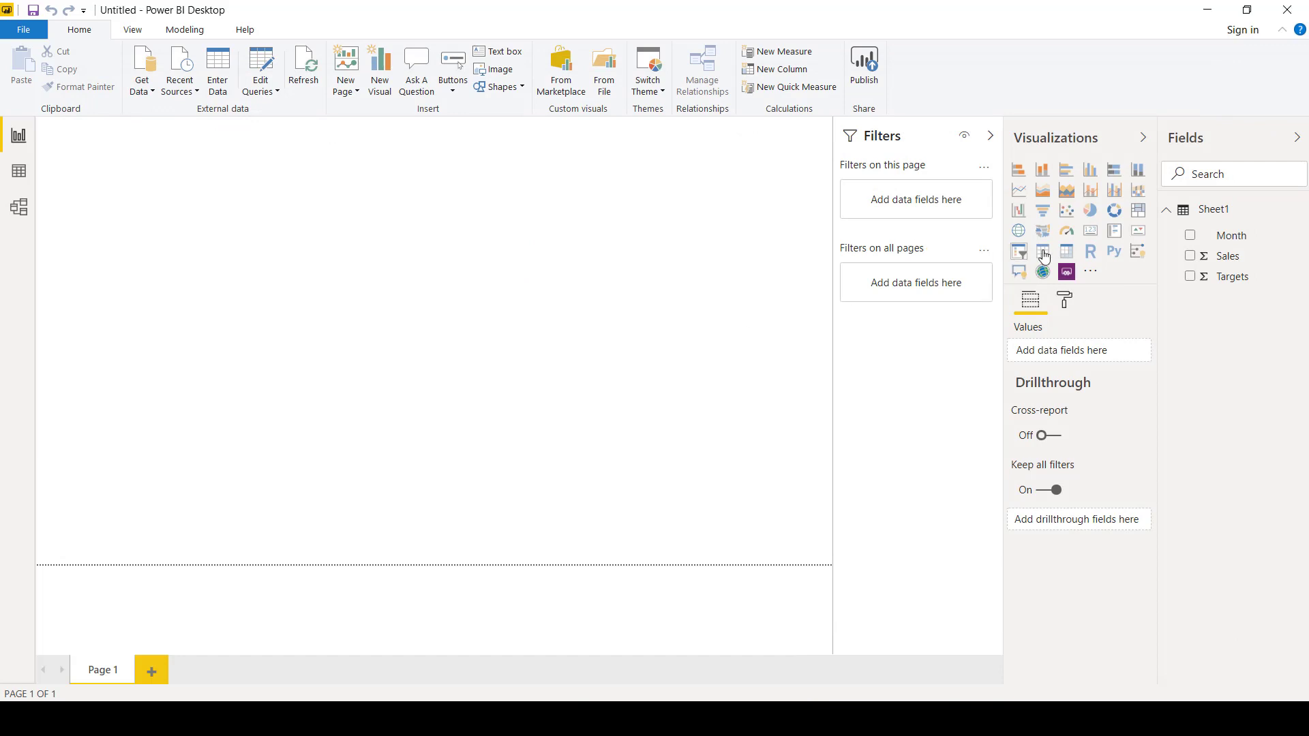
# Add a matrix with Month as rows and Sales and Targets as values, and move it toward the middle of the page
pyautogui.click(1068, 253)
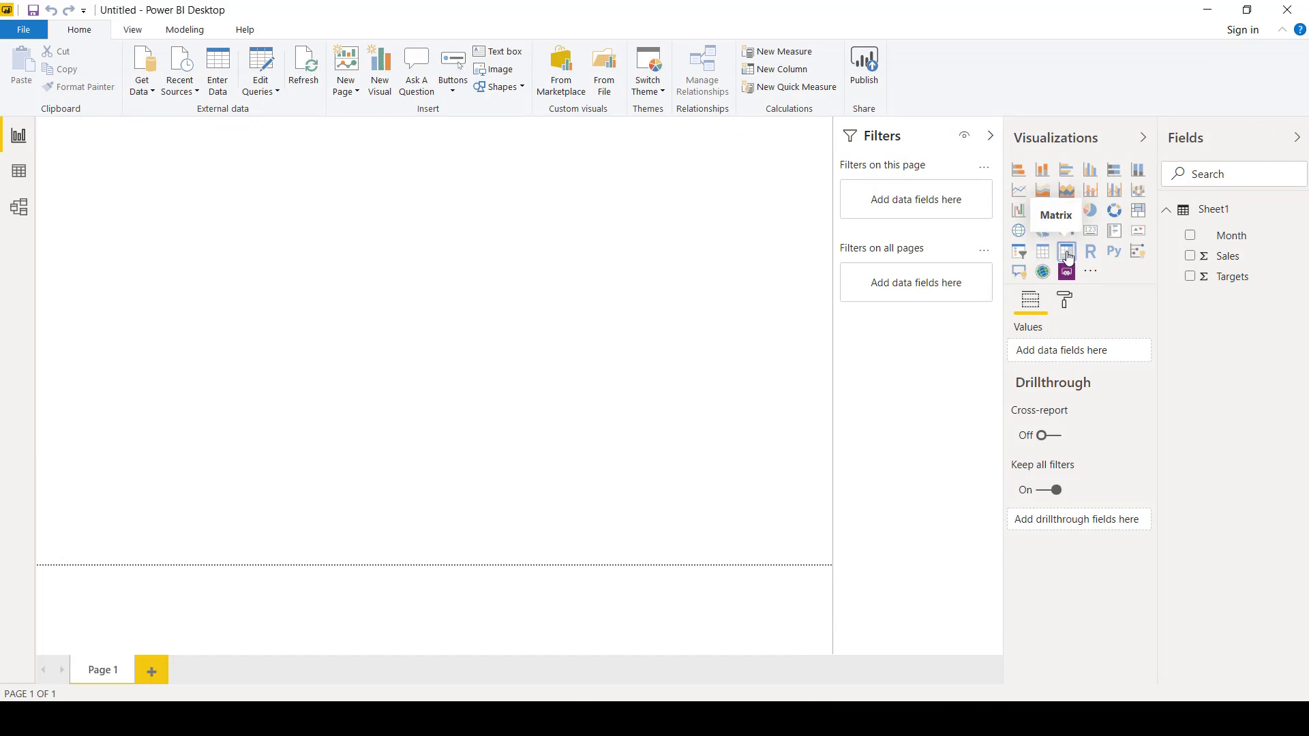
pyautogui.moveTo(1227, 236); pyautogui.dragTo(1068, 360)
pyautogui.moveTo(1231, 257); pyautogui.dragTo(1090, 458)
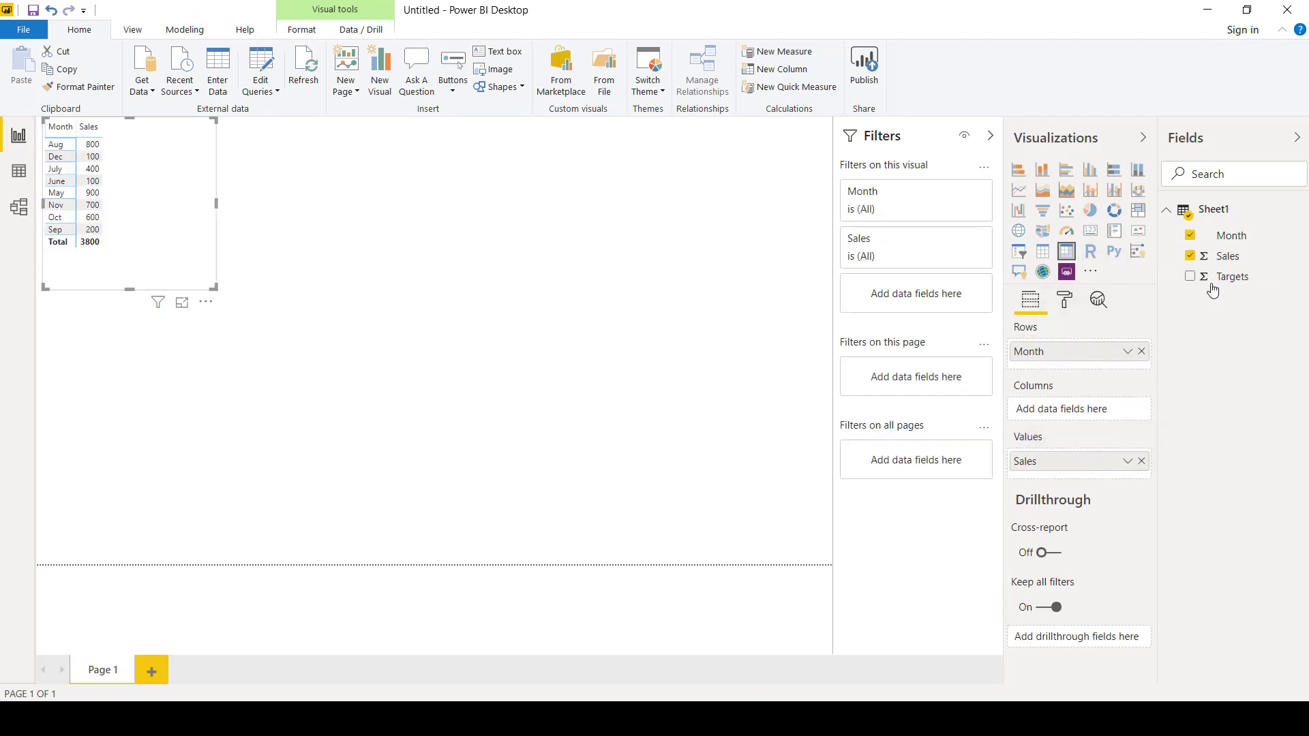
pyautogui.moveTo(1238, 278); pyautogui.dragTo(1057, 476)
pyautogui.moveTo(175, 257); pyautogui.dragTo(462, 369)
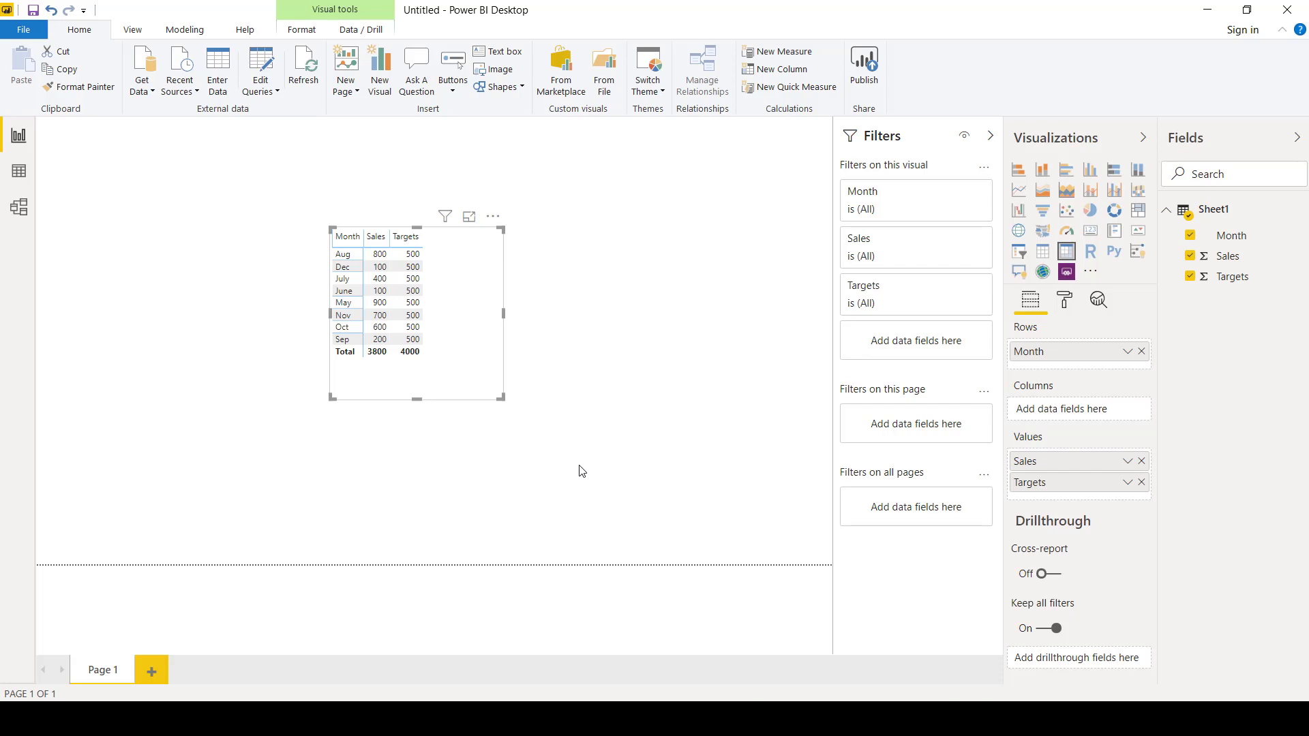
# Create a new measure in Sheet1 and start its formula with IF(CALCULATE(SUM(Sheet1[Sales])
pyautogui.rightClick(1198, 215)
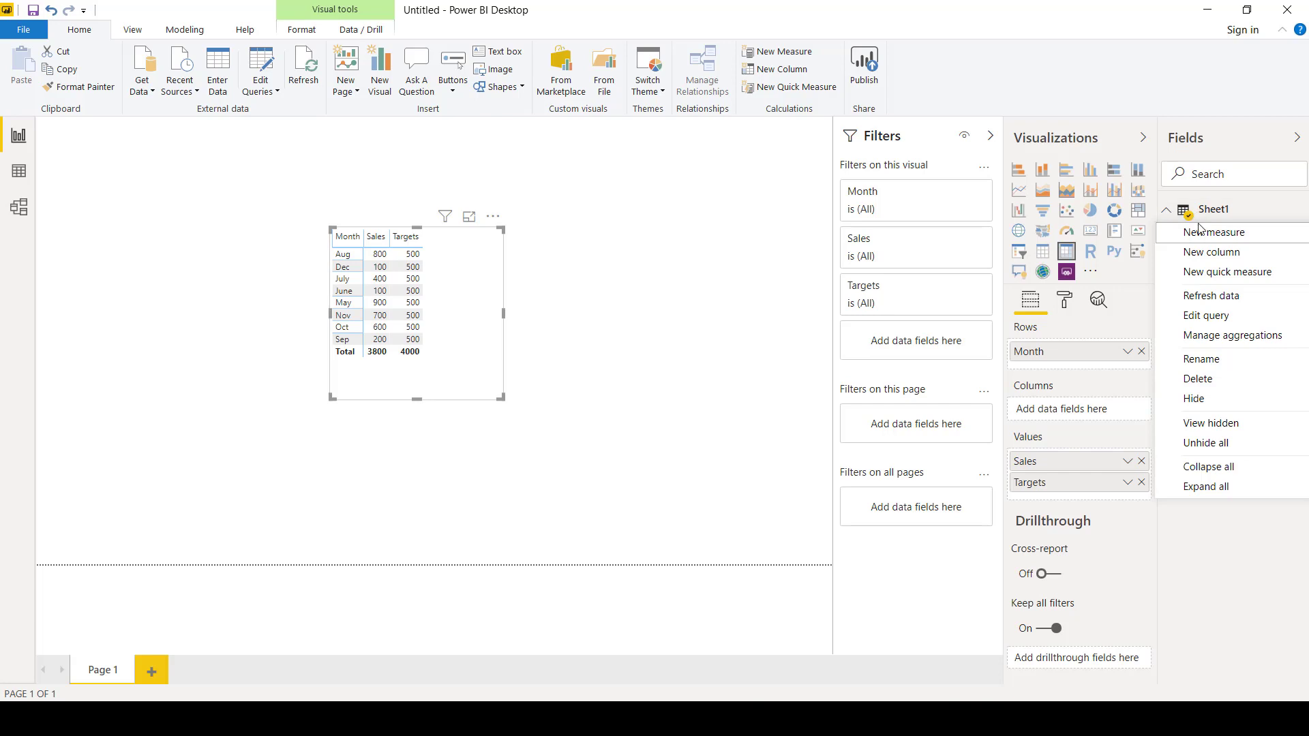
pyautogui.click(1202, 232)
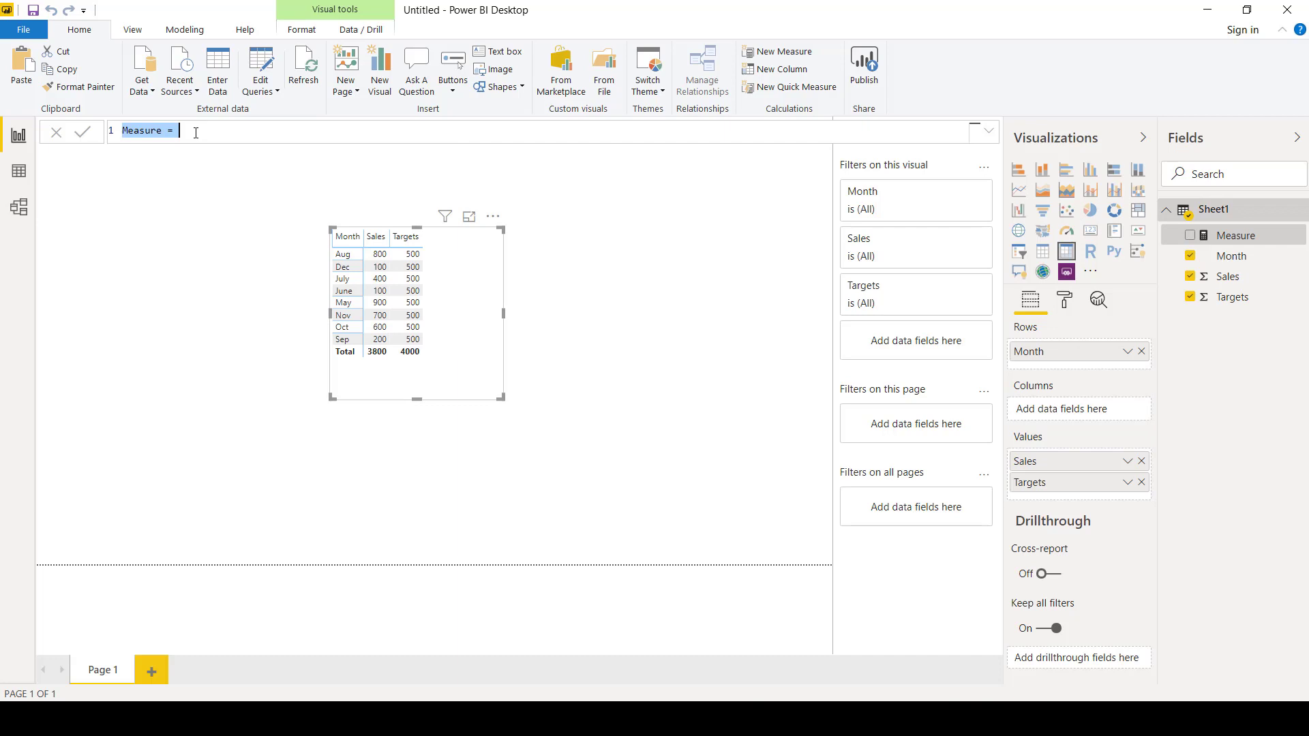
pyautogui.click(196, 132)
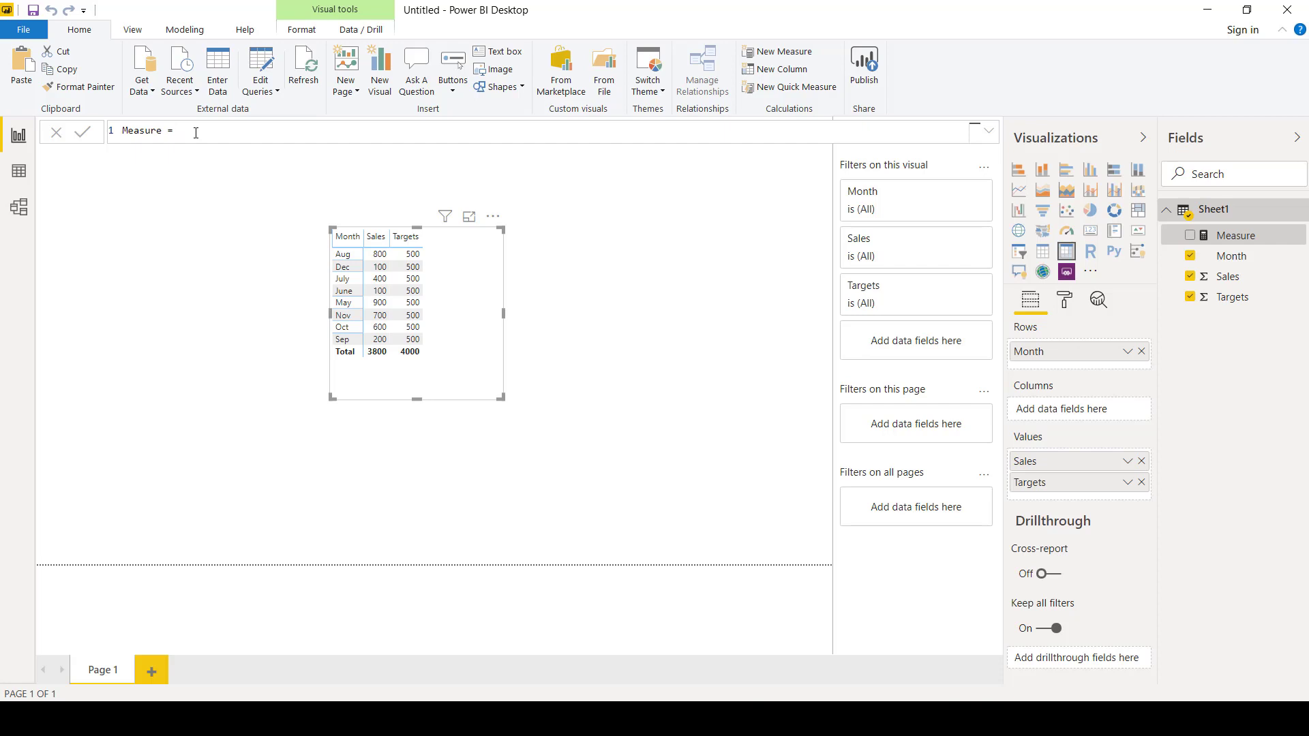
pyautogui.write('I')
pyautogui.press('BackSpace')
pyautogui.write('IF(')
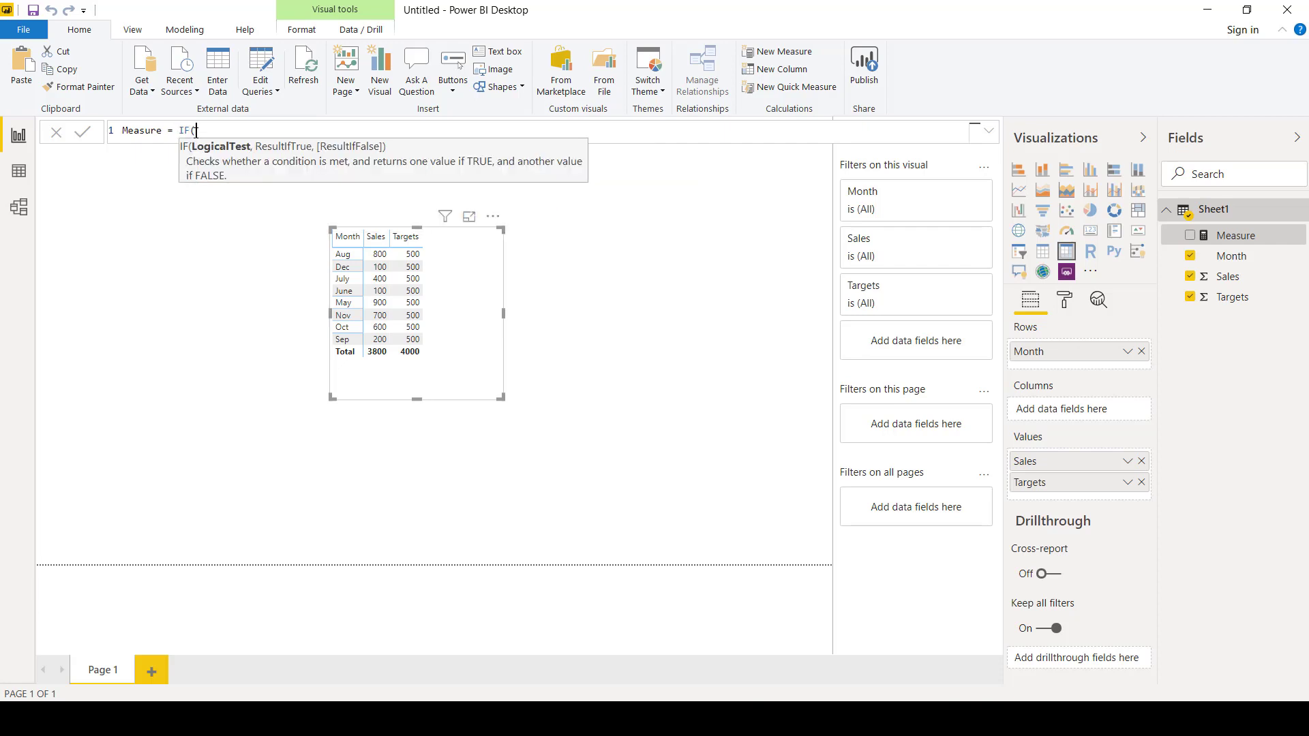
pyautogui.write('CALCULATE(')
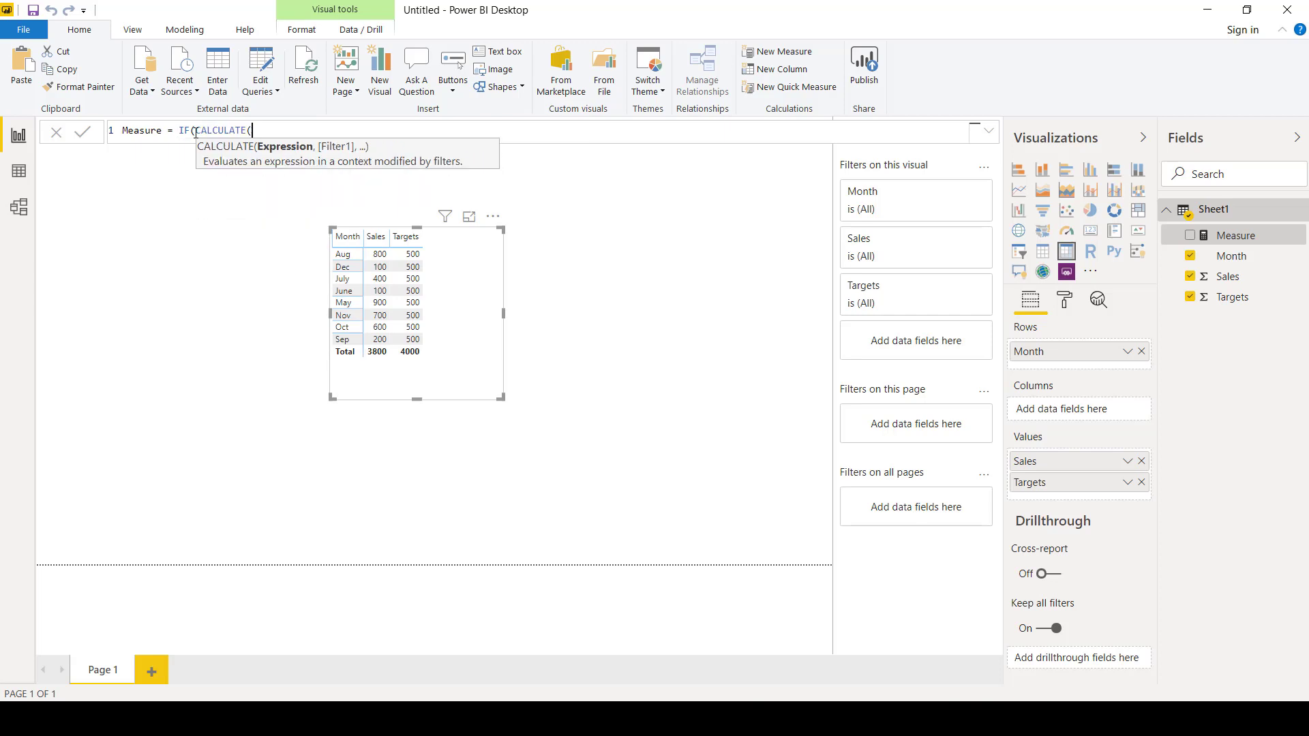
pyautogui.write('SUM(')
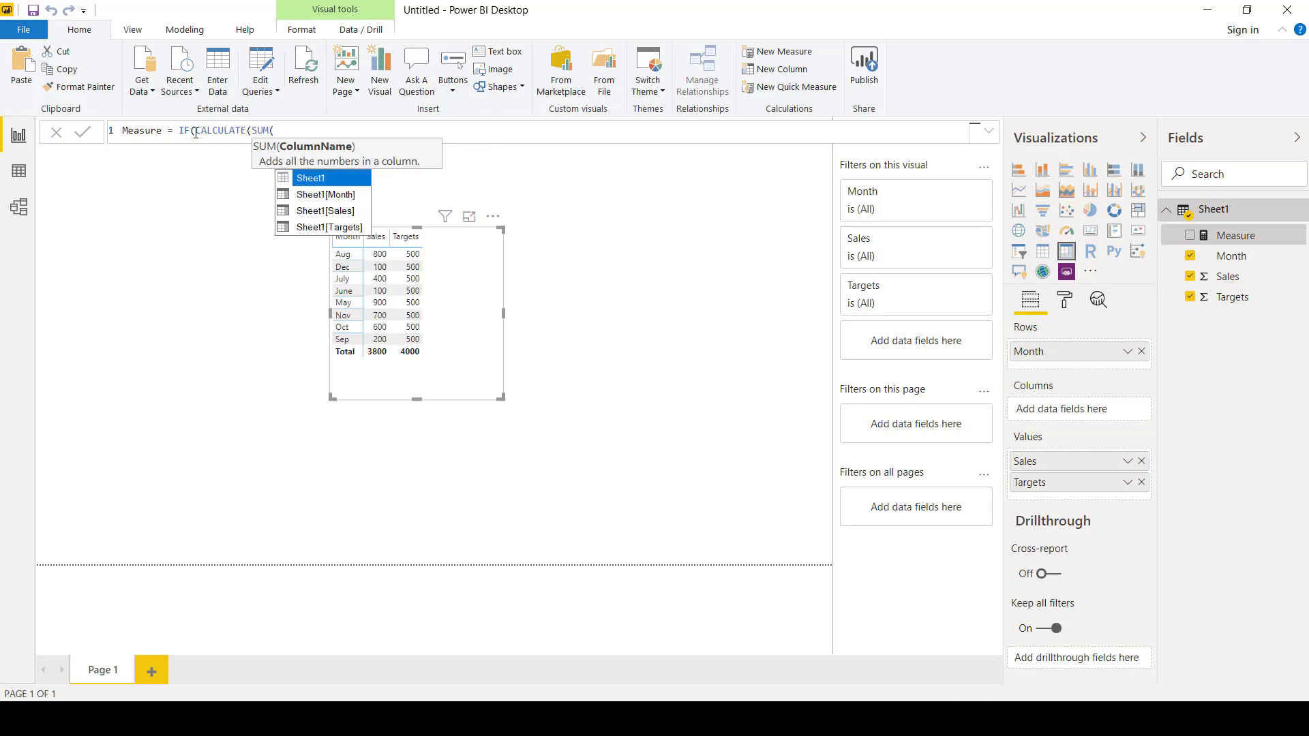
pyautogui.press('Down')
pyautogui.press('Down')
pyautogui.press('Down')
pyautogui.press('Up')
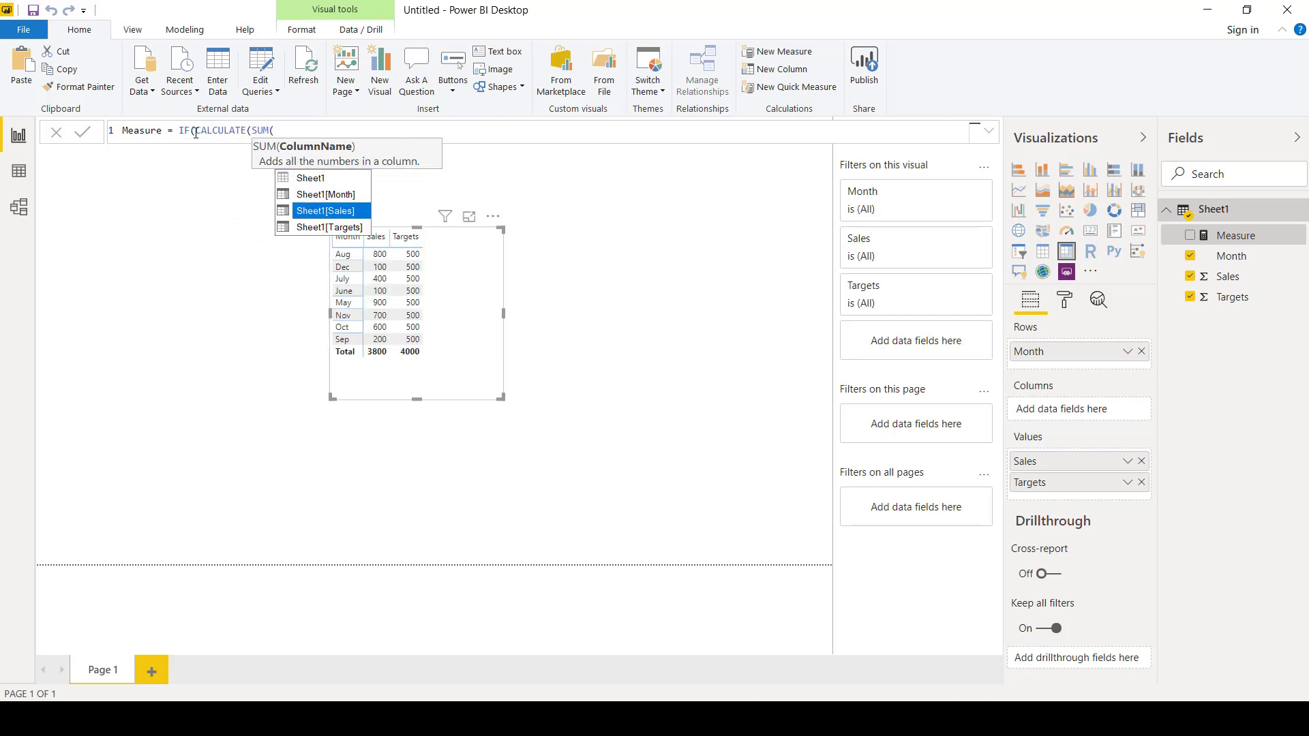
pyautogui.press('Tab')
pyautogui.write(')')
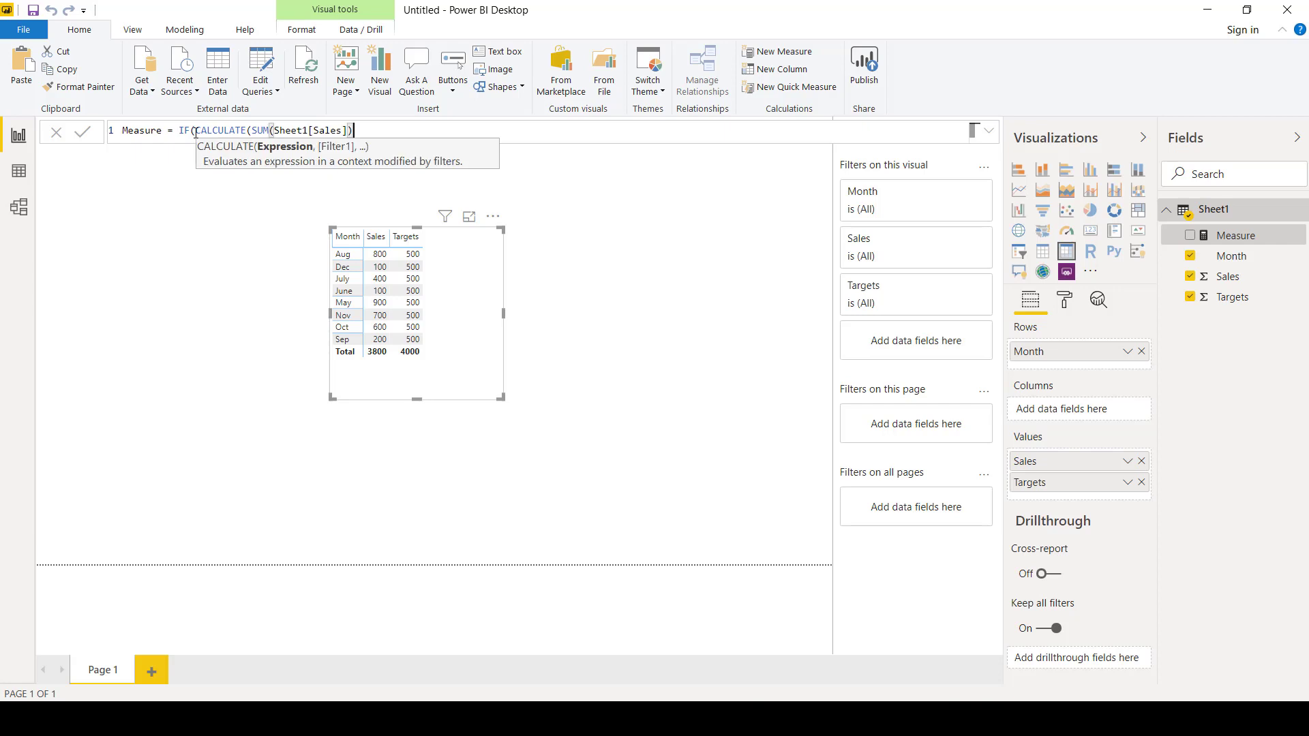
# Extend the measure's condition with a greater-than comparison against CALCULATE(SUM(Sheet1[Targets]))
pyautogui.write(' > c')
pyautogui.write('al')
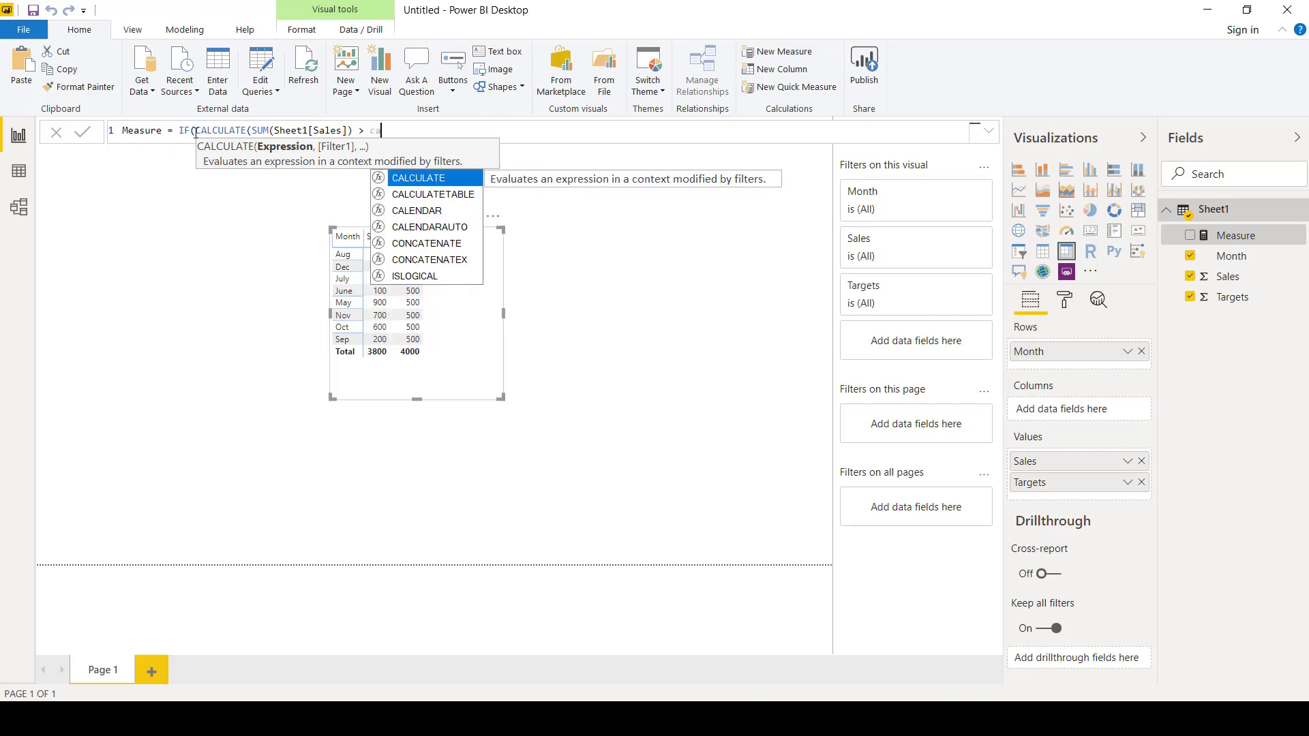
pyautogui.press('Tab')
pyautogui.write('SUM')
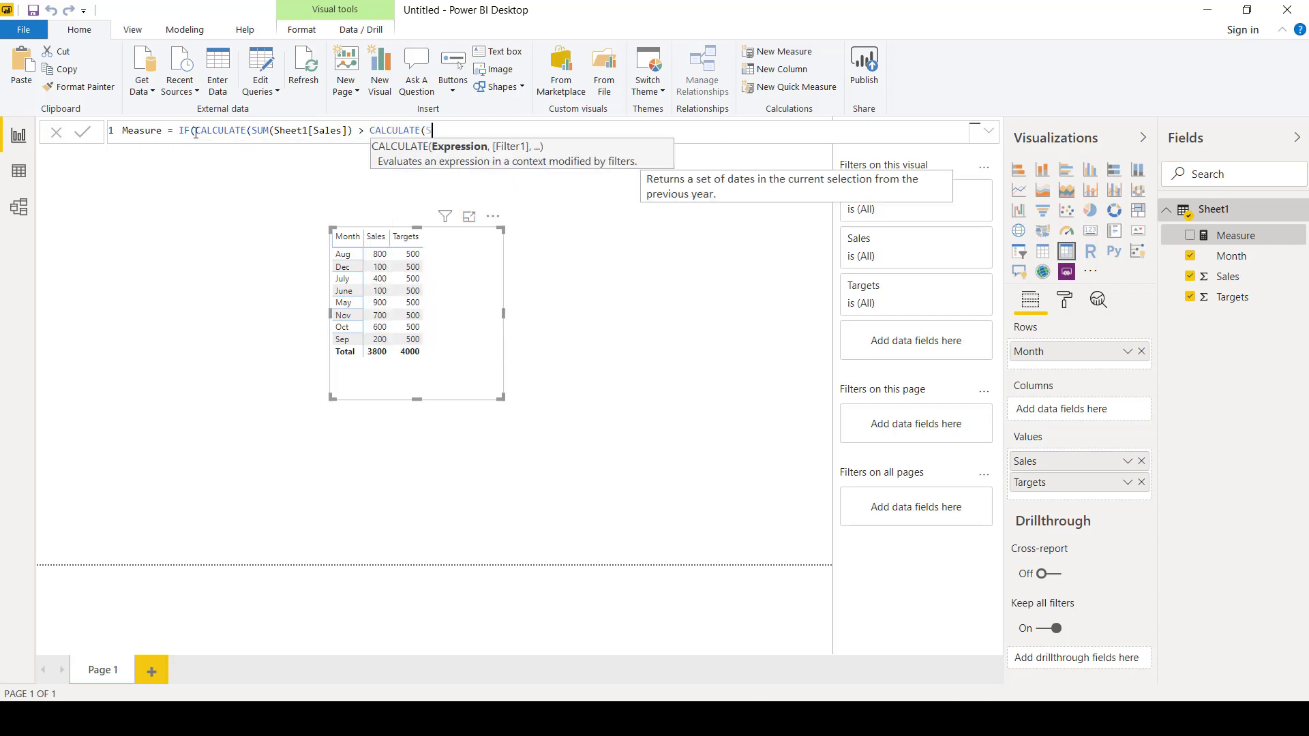
pyautogui.write('(')
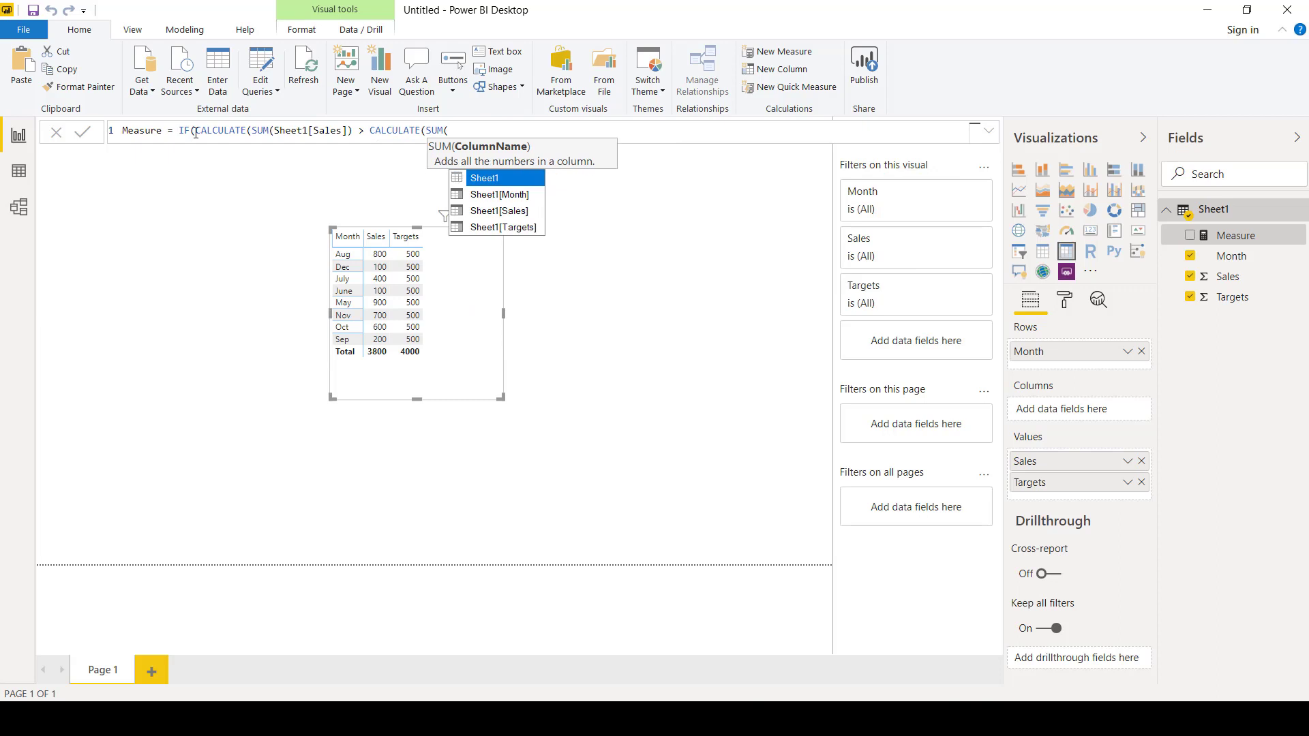
pyautogui.press('Down')
pyautogui.press('Down')
pyautogui.press('Down')
pyautogui.press('Tab')
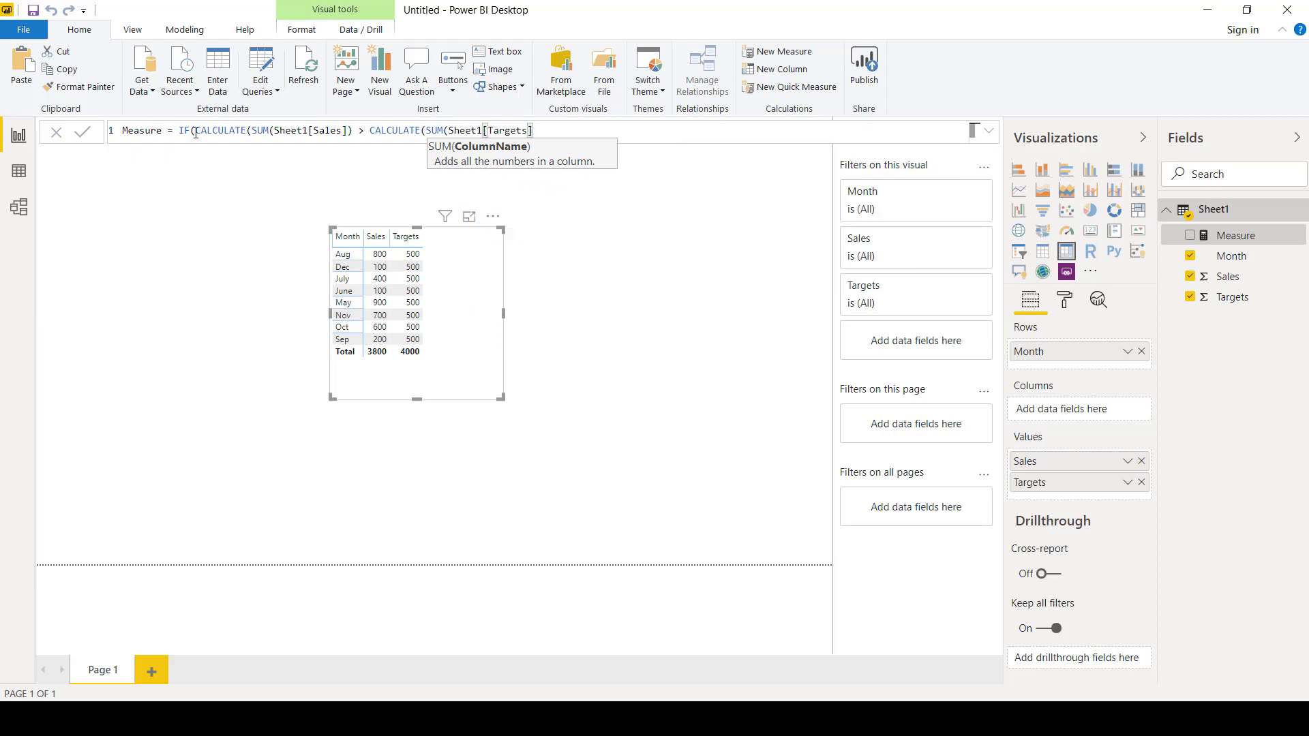
pyautogui.write('))')
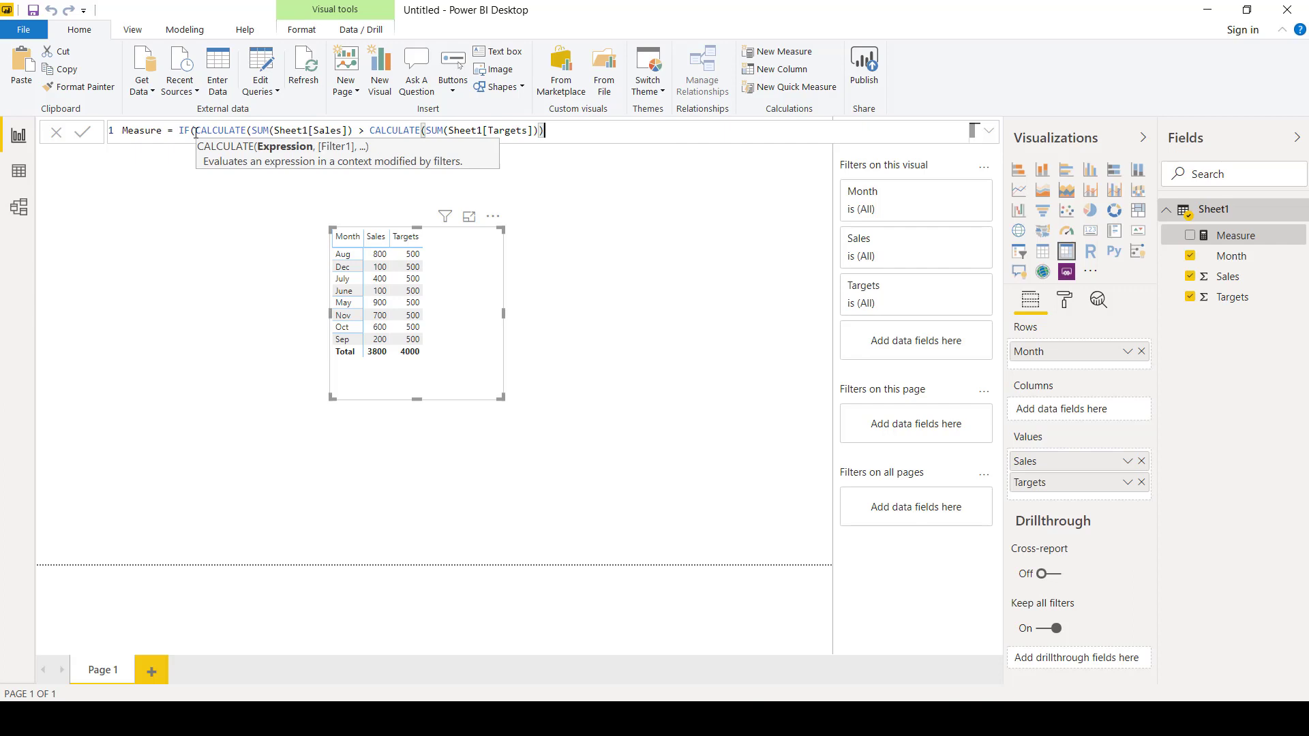
# Complete the IF formula to return 1 when true and 0 when false, and add the measure to the matrix values
pyautogui.write('),')
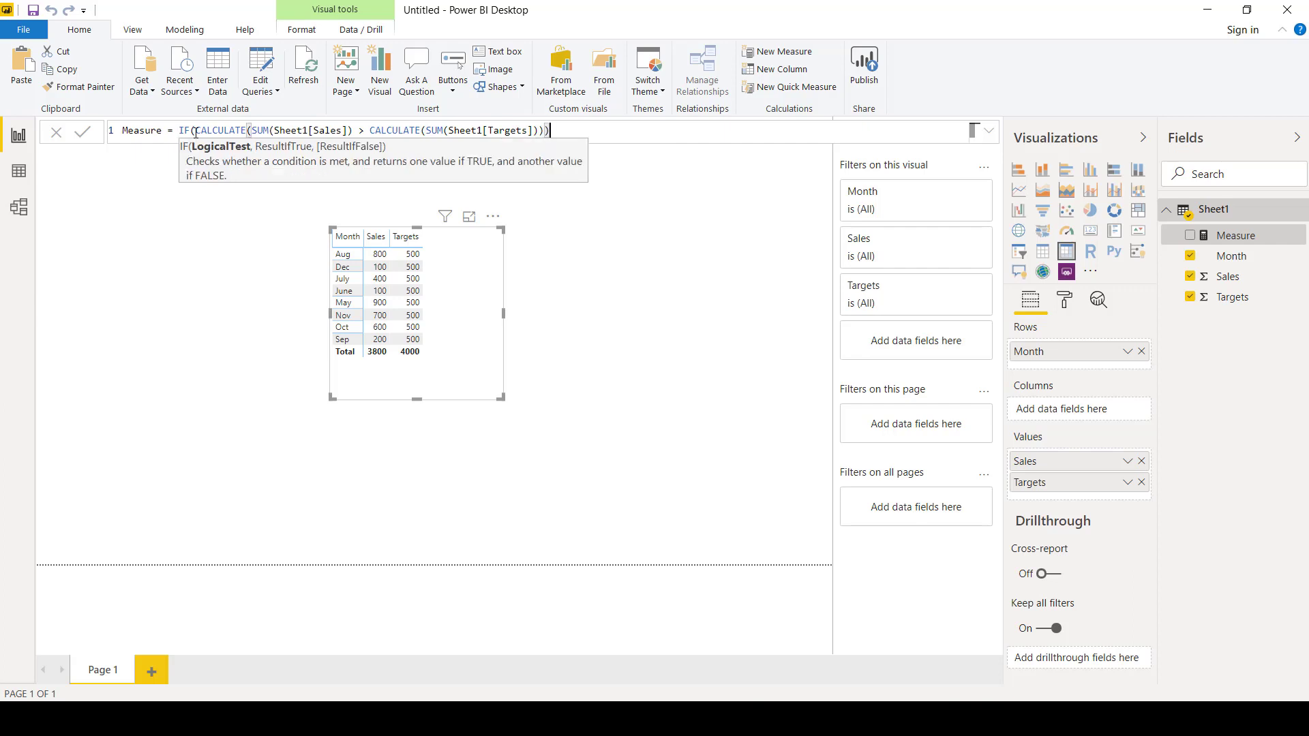
pyautogui.write('1')
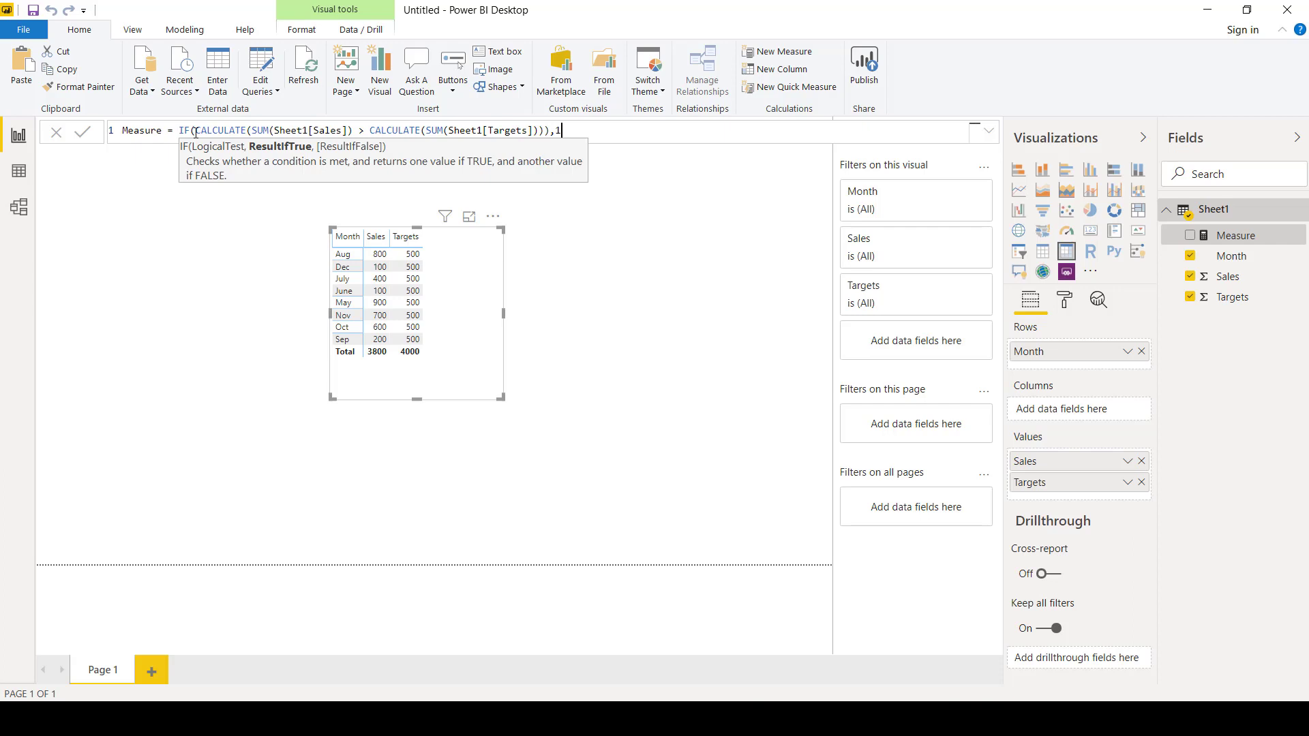
pyautogui.write(',0)')
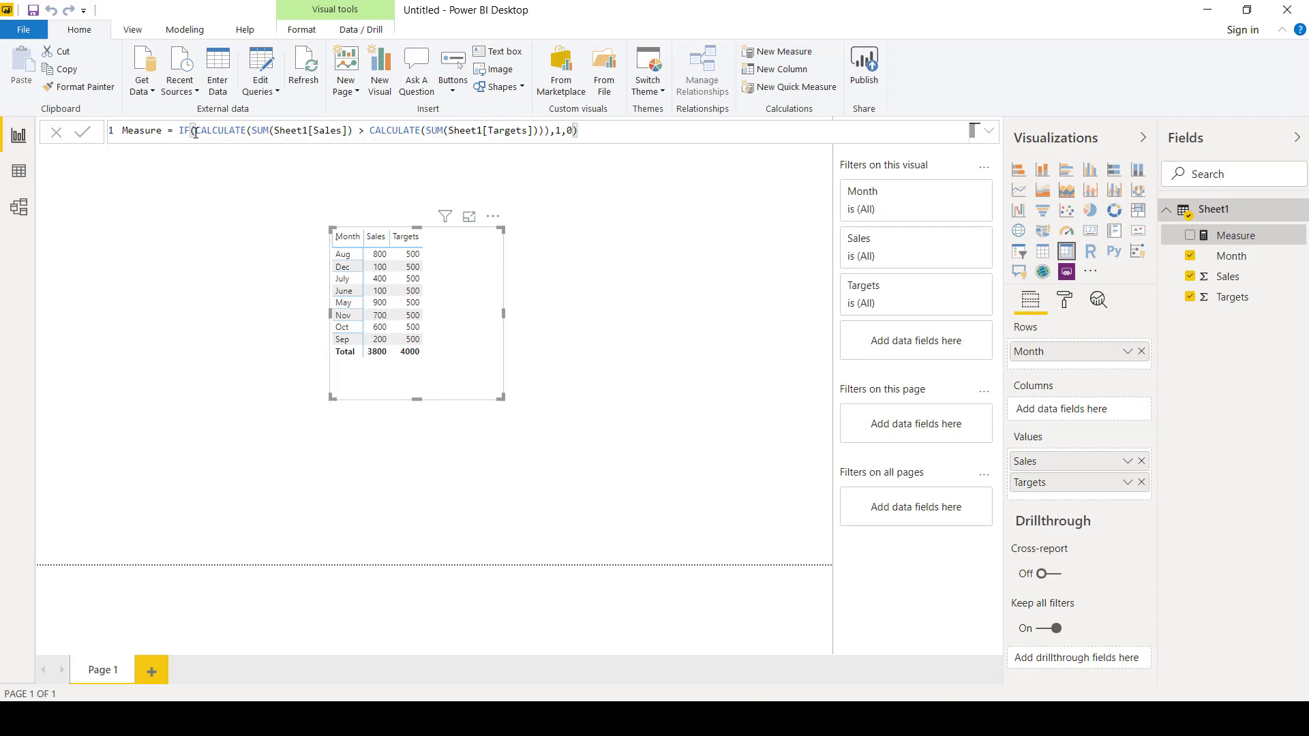
pyautogui.click(395, 456)
pyautogui.click(447, 376)
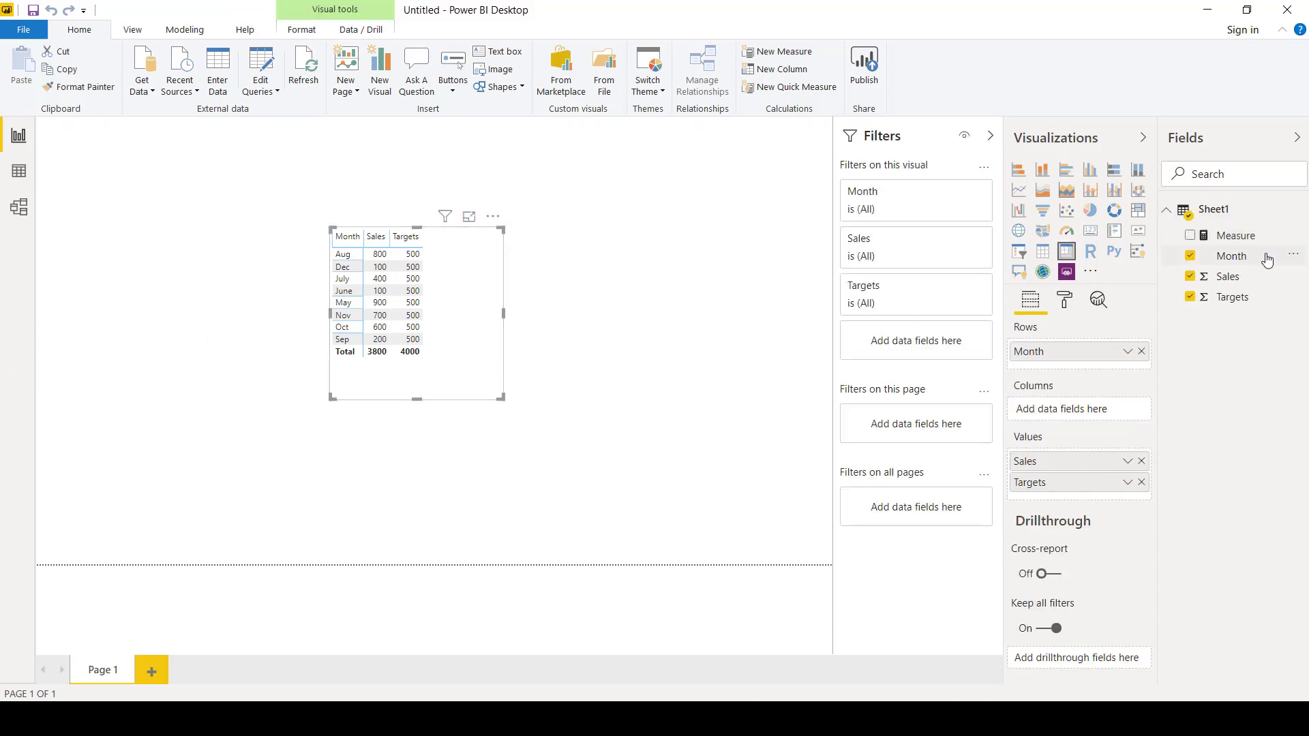
pyautogui.moveTo(1233, 244); pyautogui.dragTo(1052, 492)
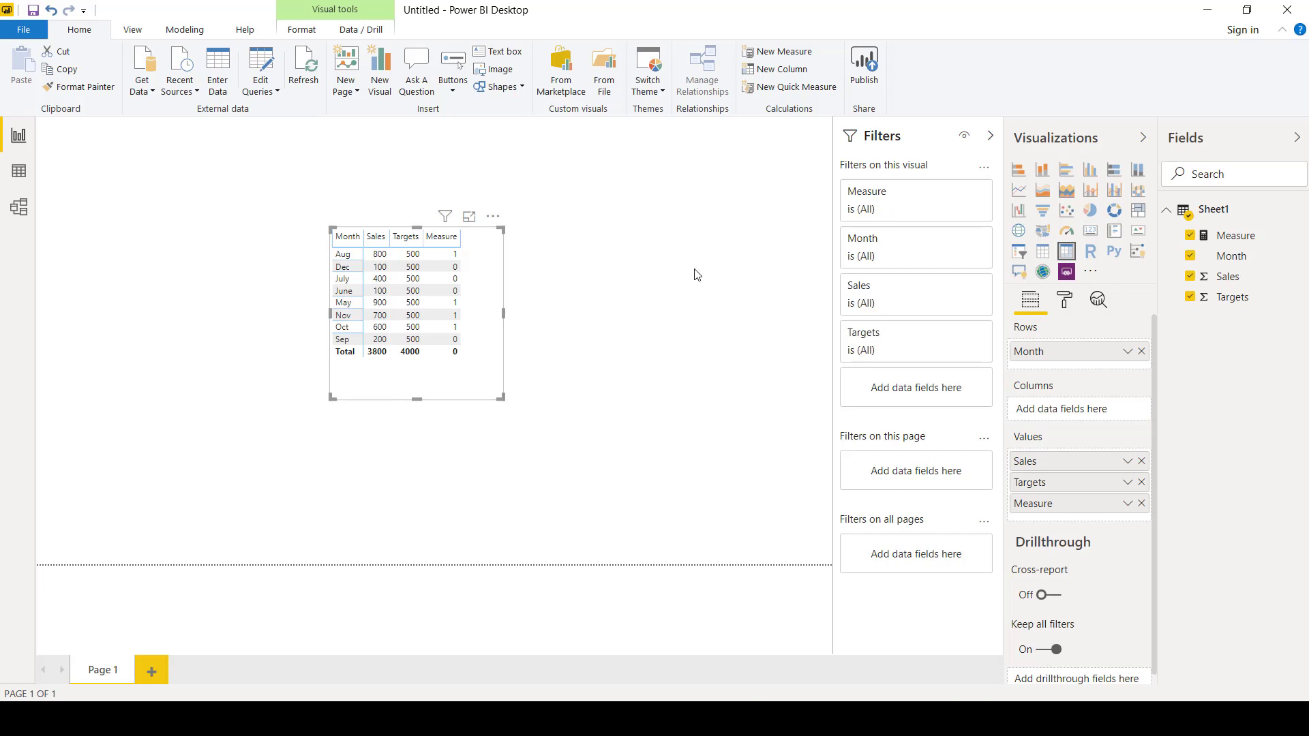
# Edit the measure's formula so the IF expression sits two lines lower and is stored in a variable named check
pyautogui.click(1242, 238)
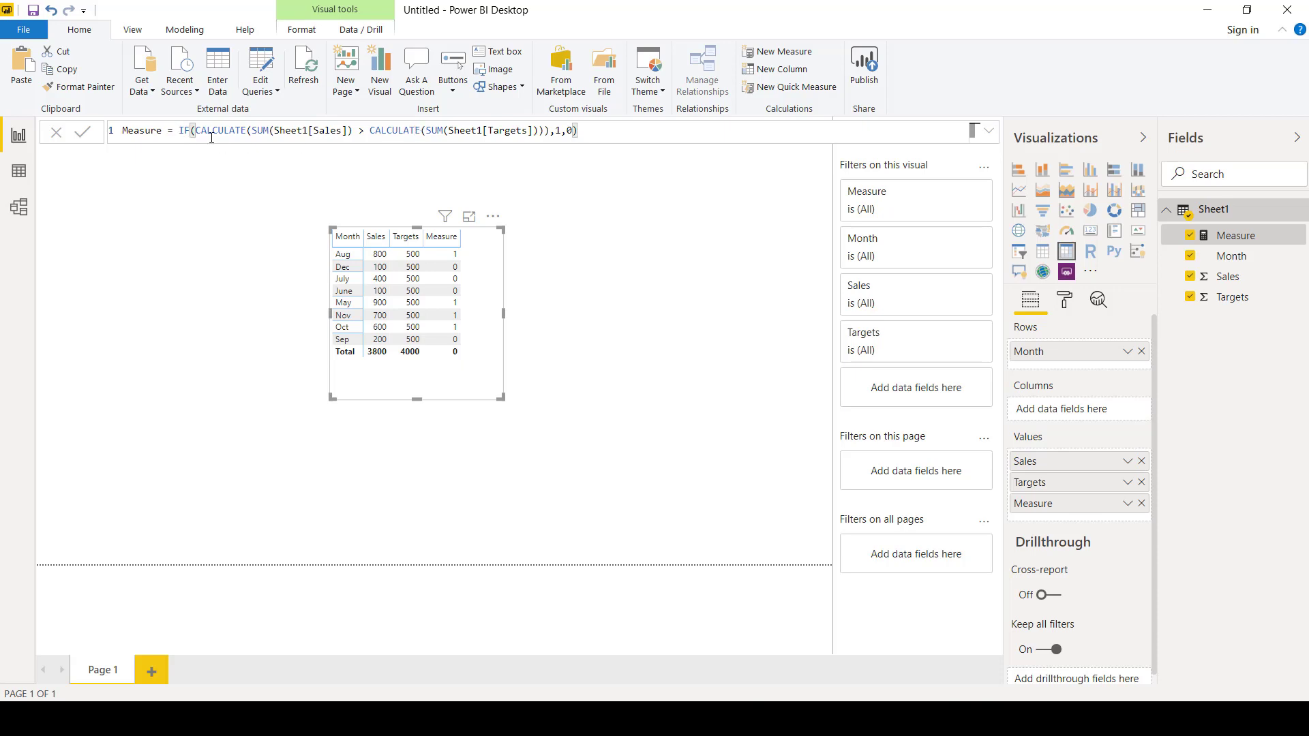
pyautogui.click(180, 129)
pyautogui.hotkey('shift', 'Return')
pyautogui.hotkey('shift', 'Return')
pyautogui.write('V')
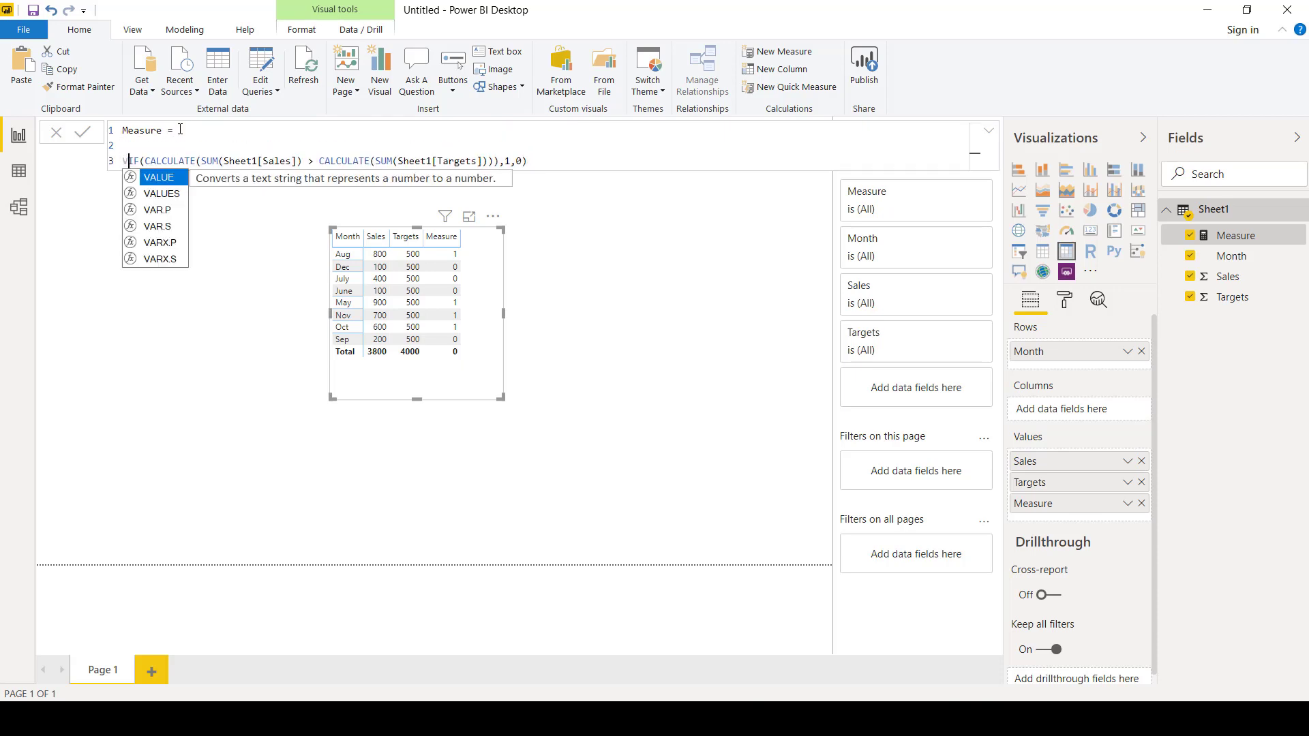
pyautogui.write('AR')
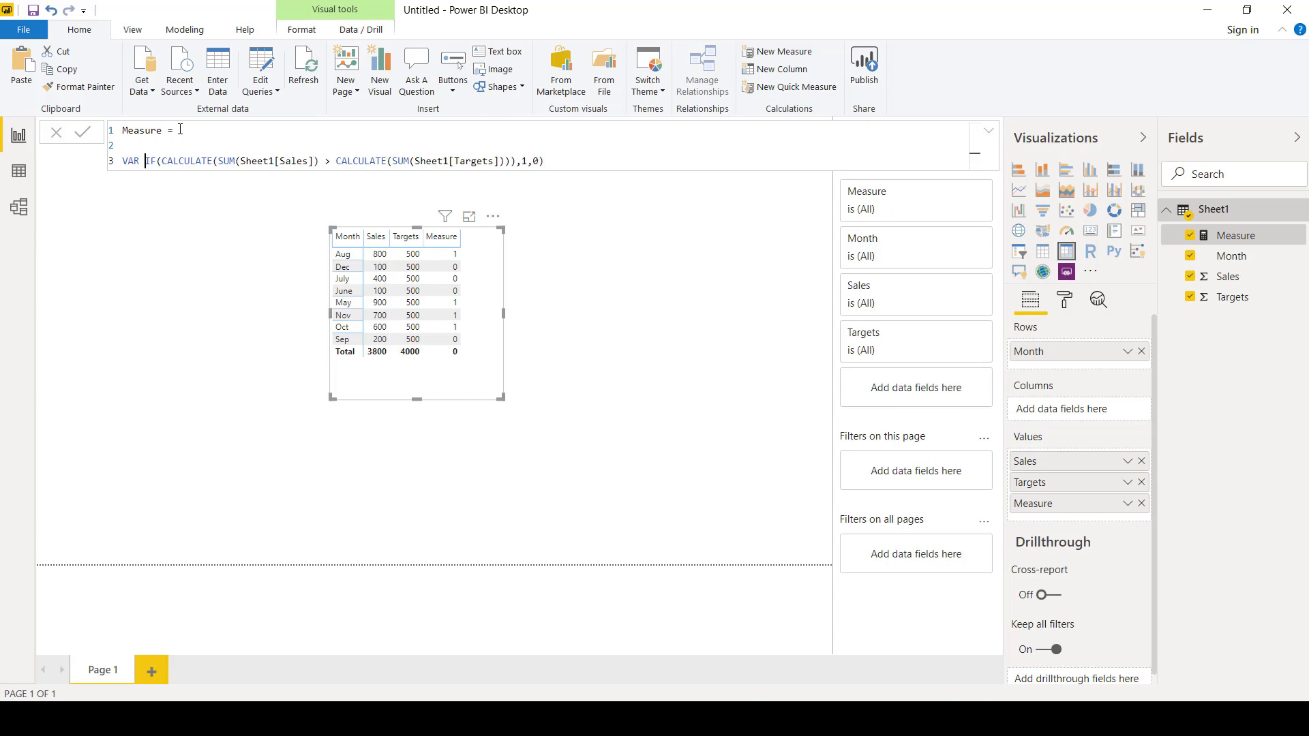
pyautogui.write(' ce')
pyautogui.press('BackSpace')
pyautogui.write('heck')
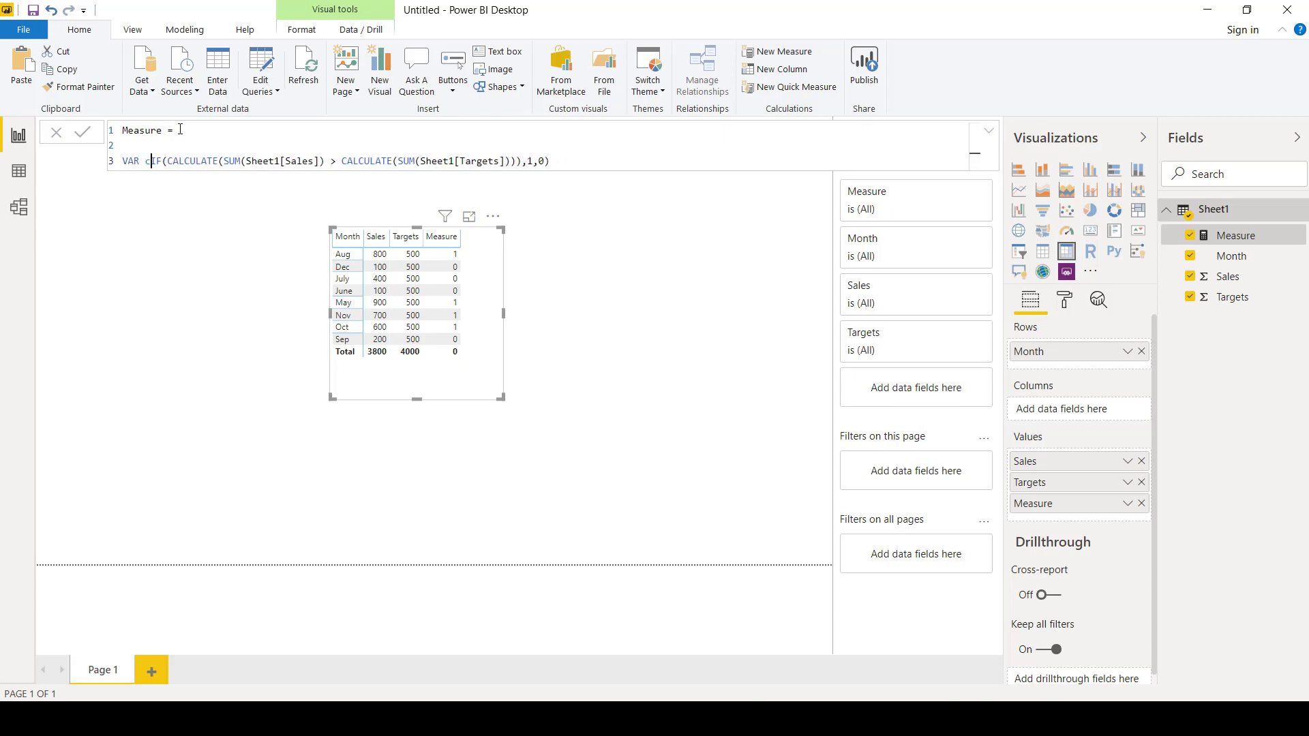
pyautogui.write(' =')
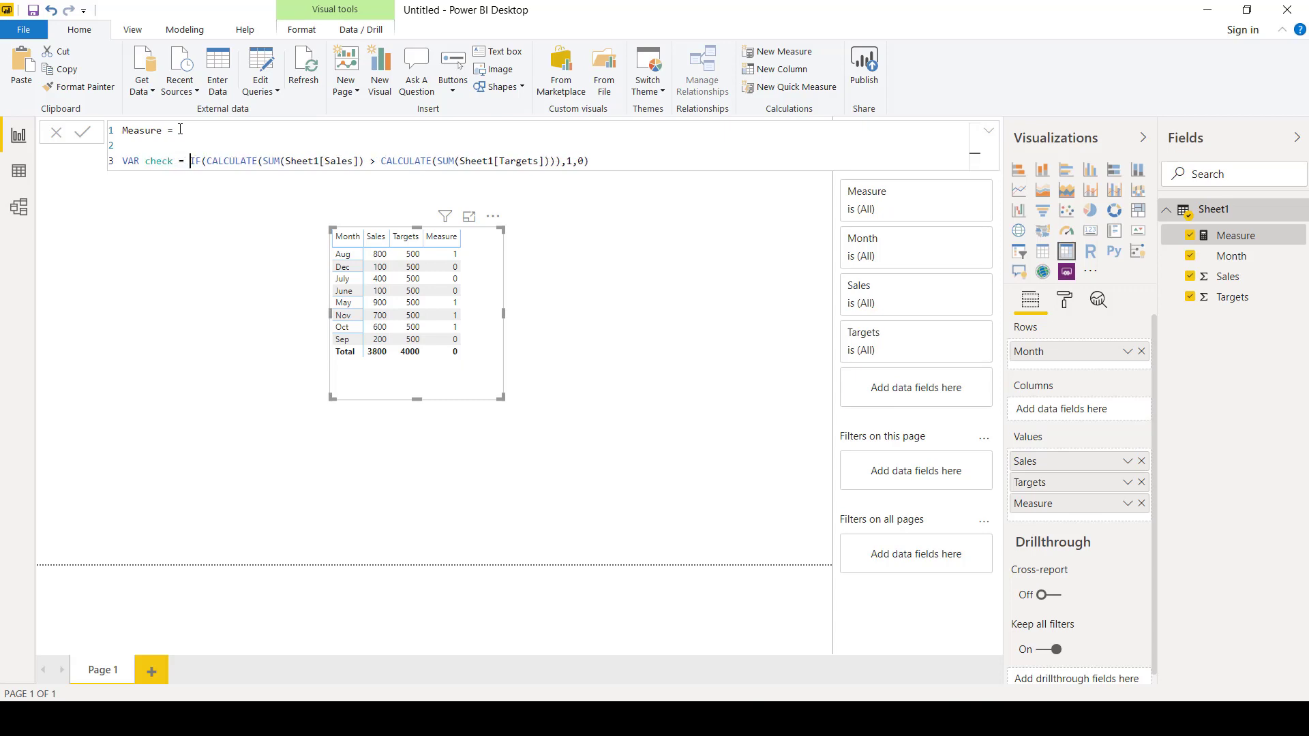
# Add a return statement two lines below the check variable in the measure's formula, followed by a blank line
pyautogui.click(590, 161)
pyautogui.press('Return')
pyautogui.press('Return')
pyautogui.write('r')
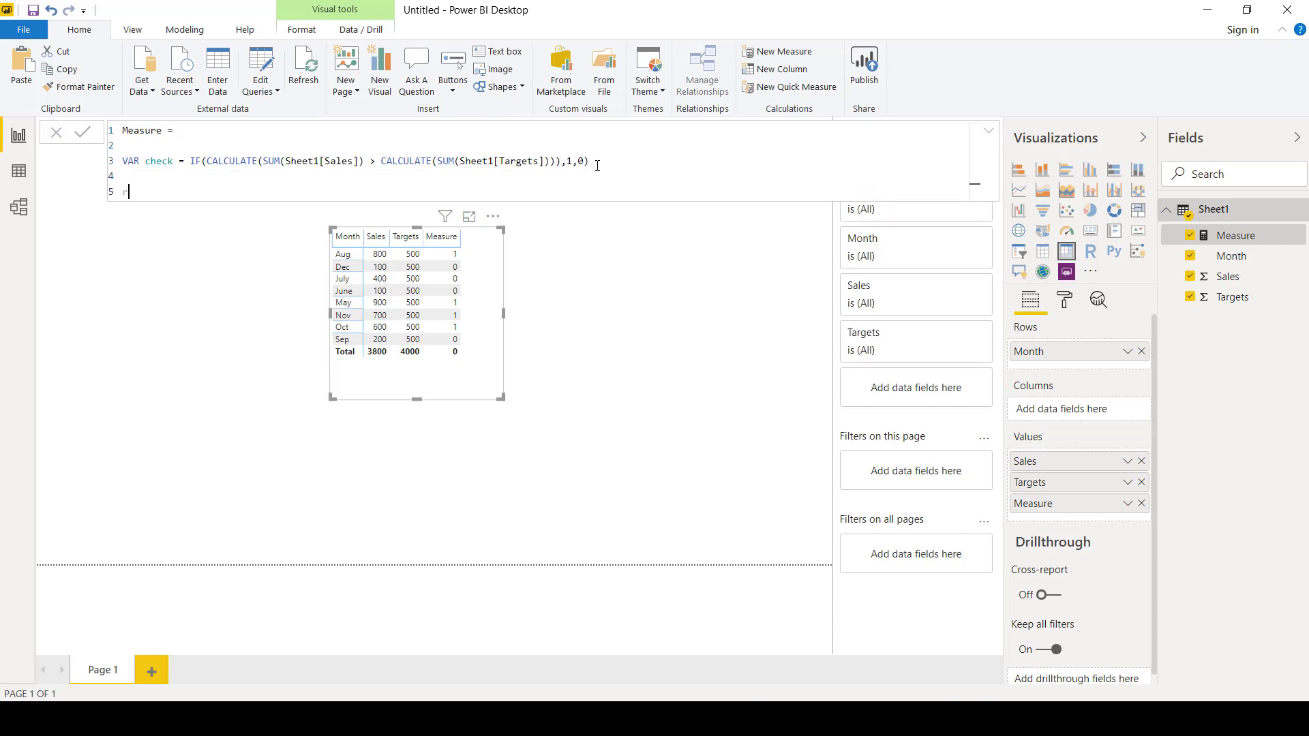
pyautogui.write('eturn')
pyautogui.press('Return')
pyautogui.press('Return')
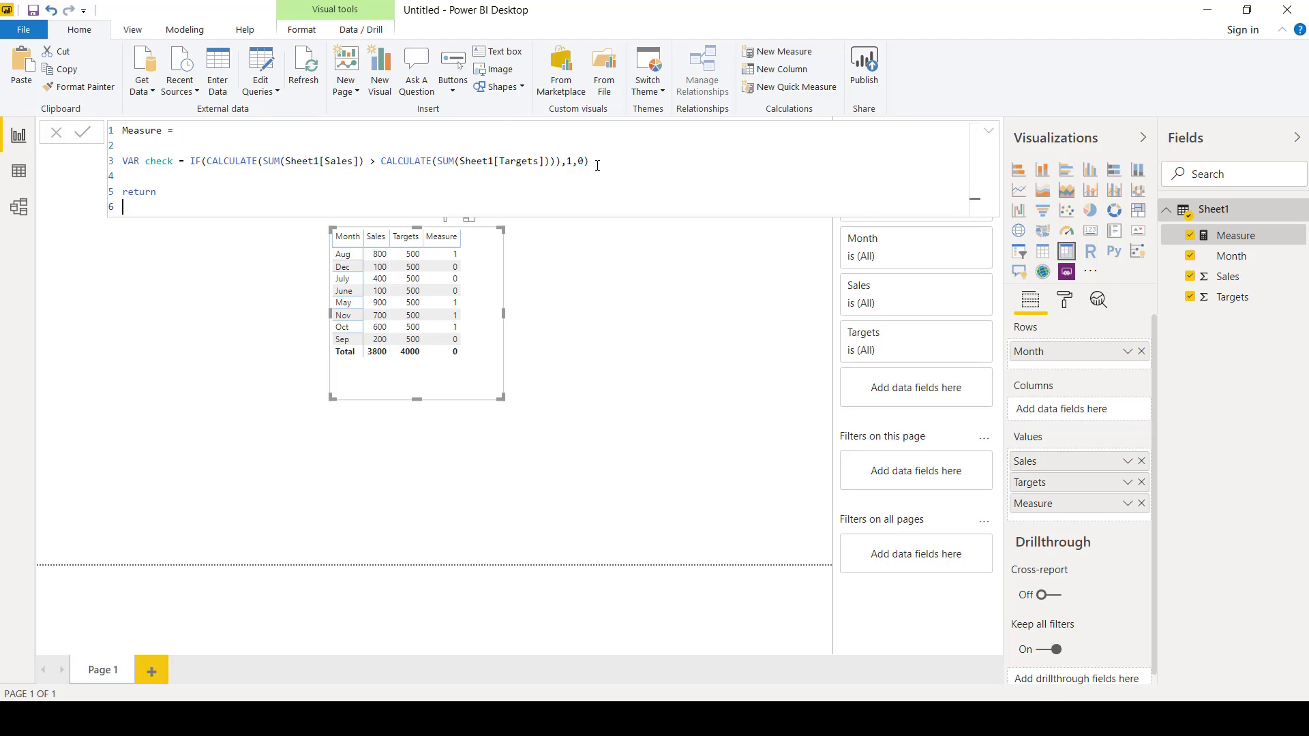
# Start the return expression with IF(HASONEFILTER(Sheet1[Month]), and move the matrix lower on the page
pyautogui.write('IF')
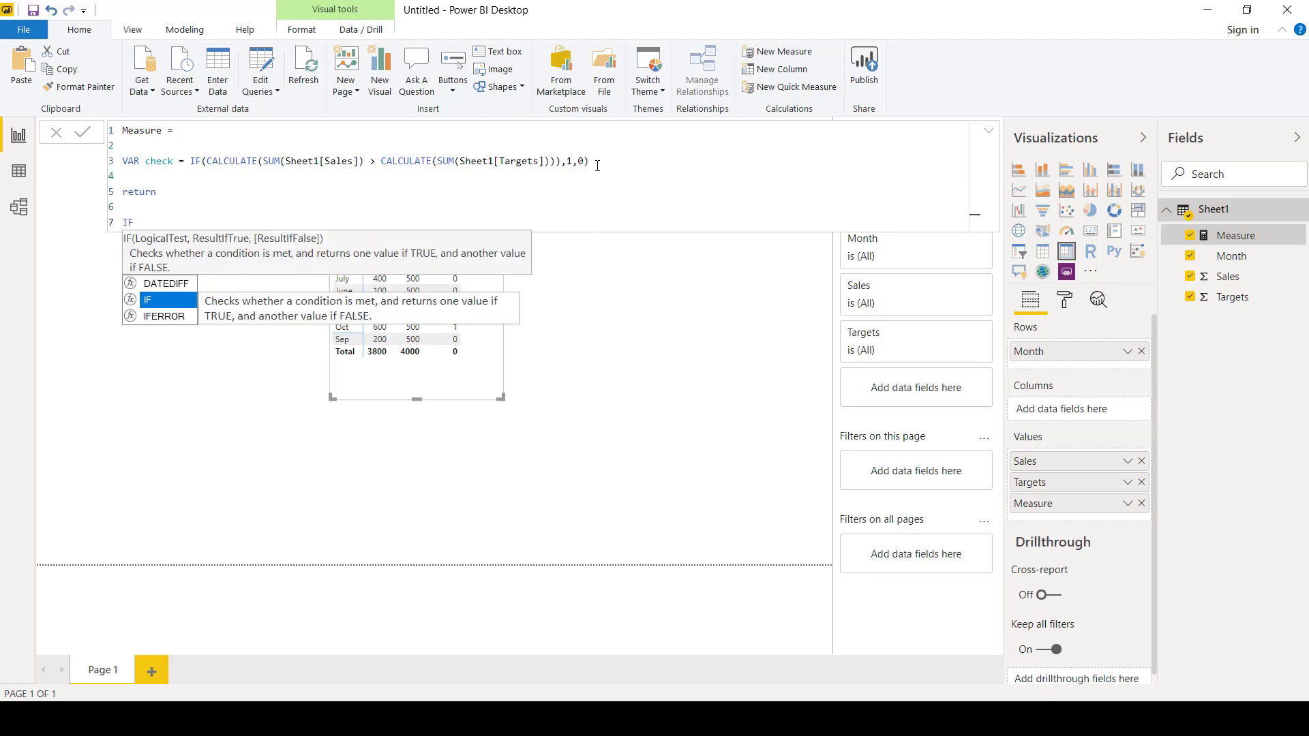
pyautogui.write('(')
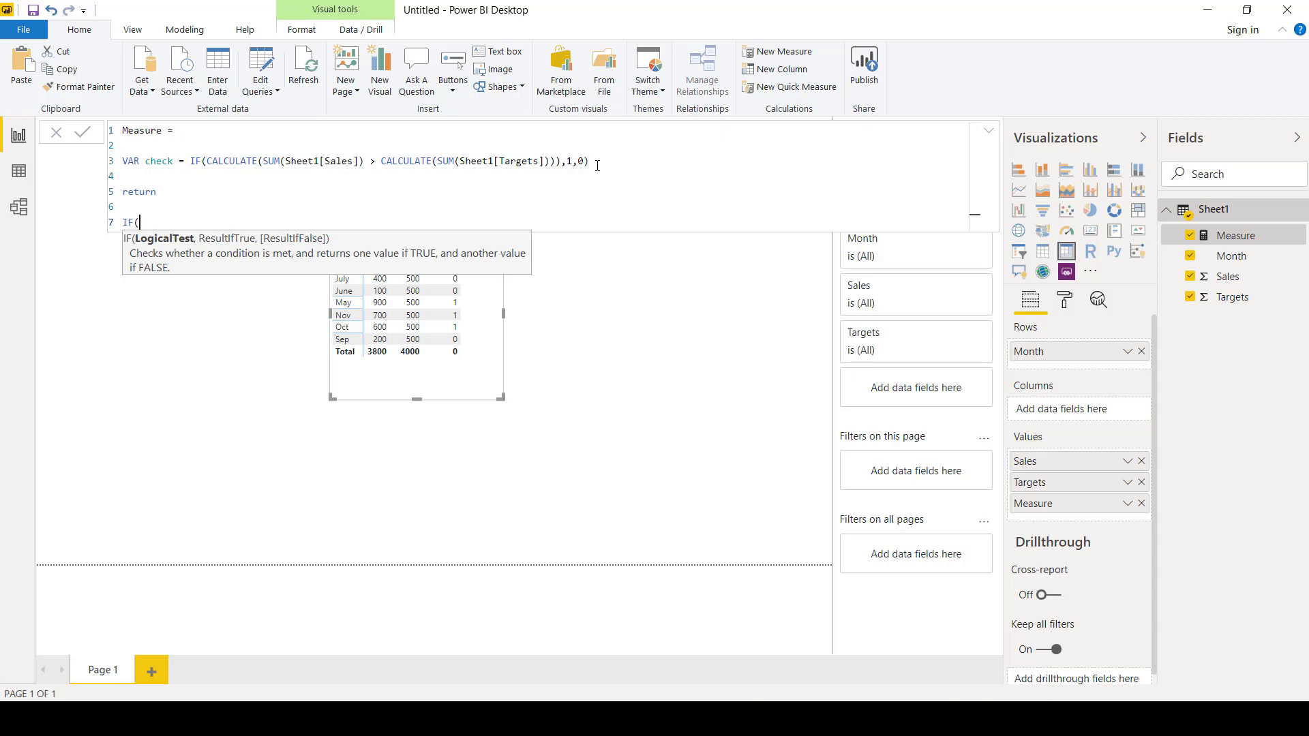
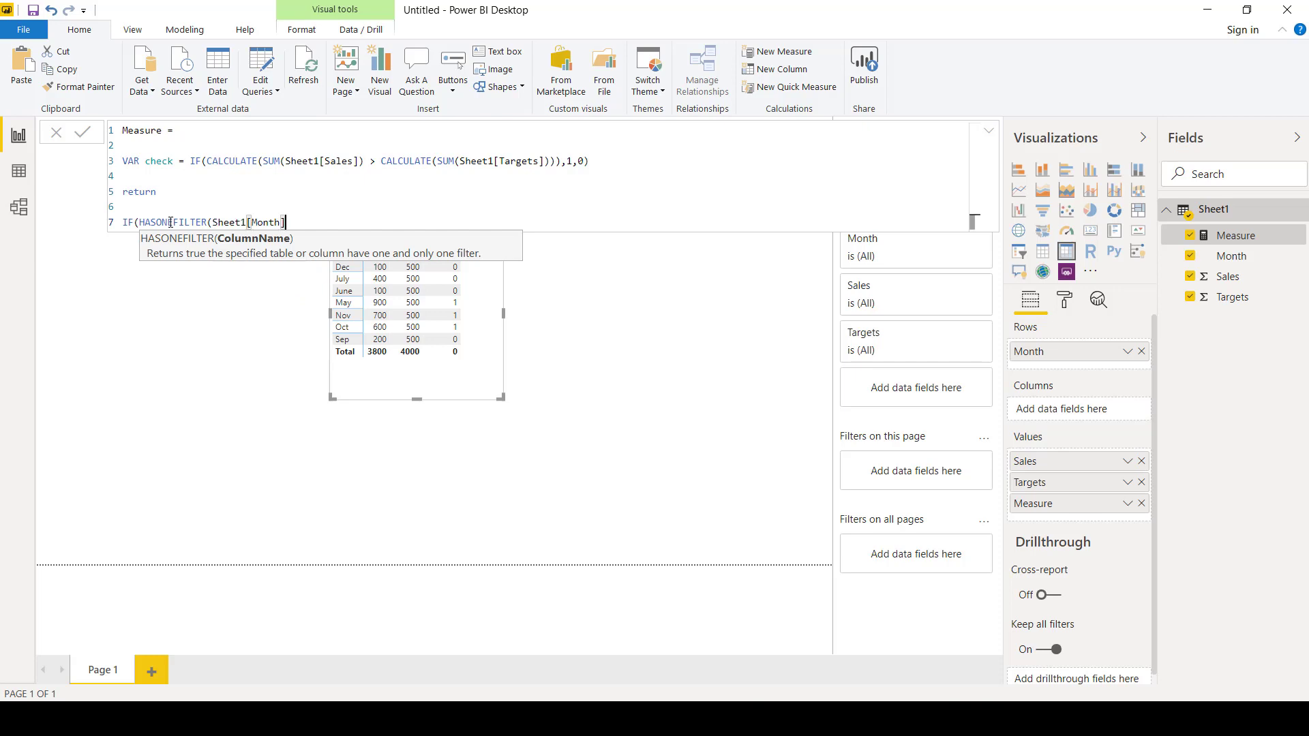
pyautogui.write('),')
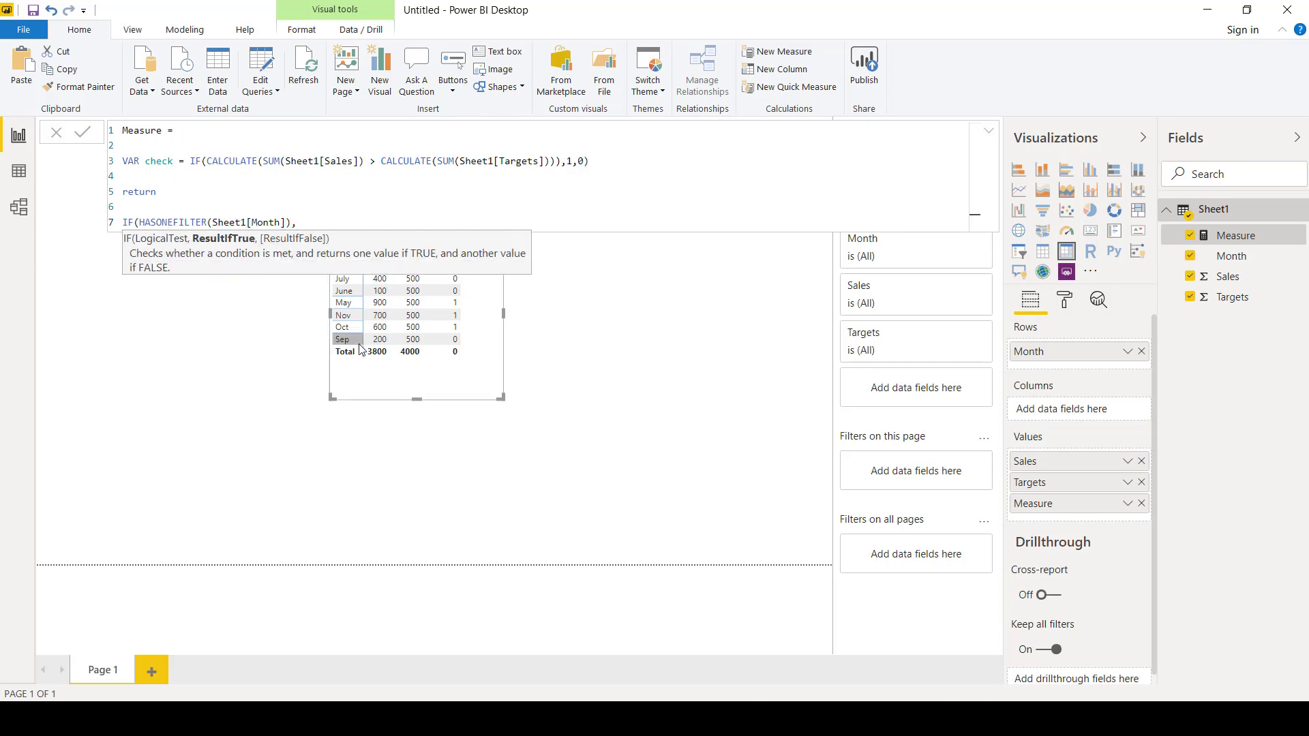
pyautogui.moveTo(375, 399); pyautogui.dragTo(374, 464)
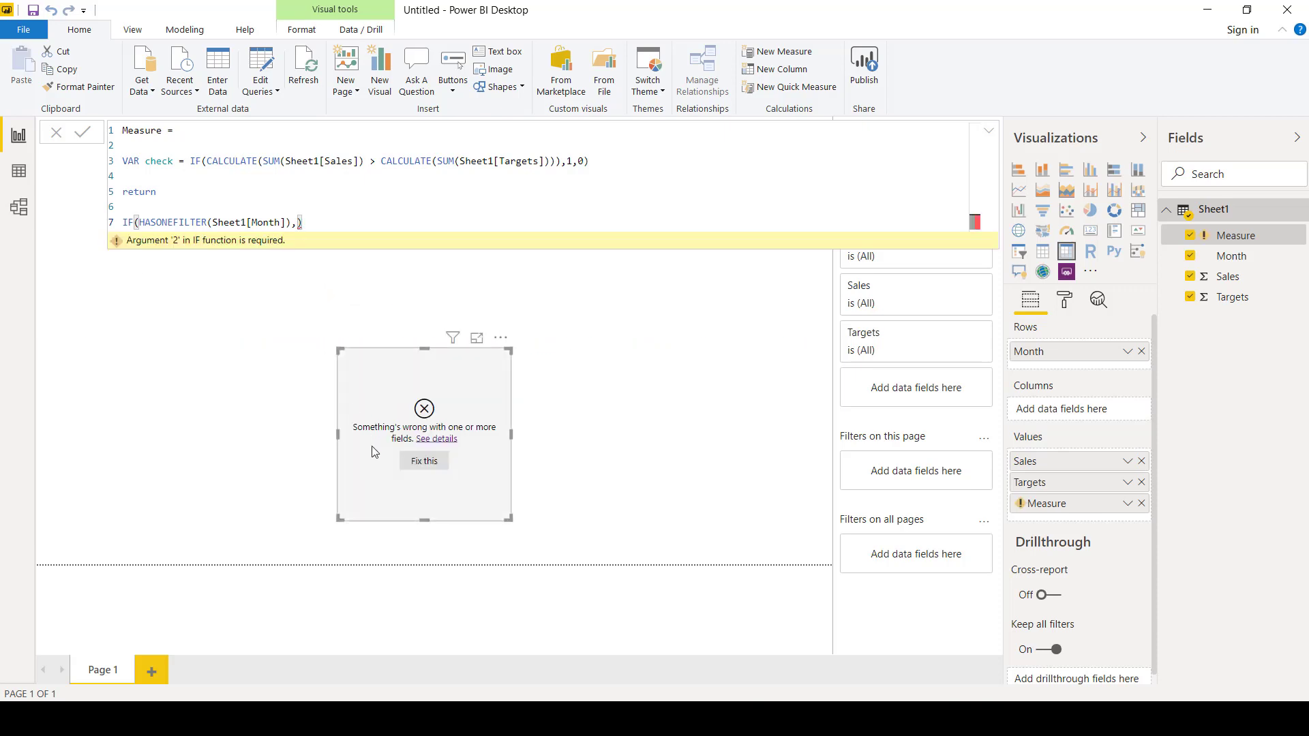
# Complete the returned IF with check as the true result and 777 as the false result, and commit the measure
pyautogui.click(300, 221)
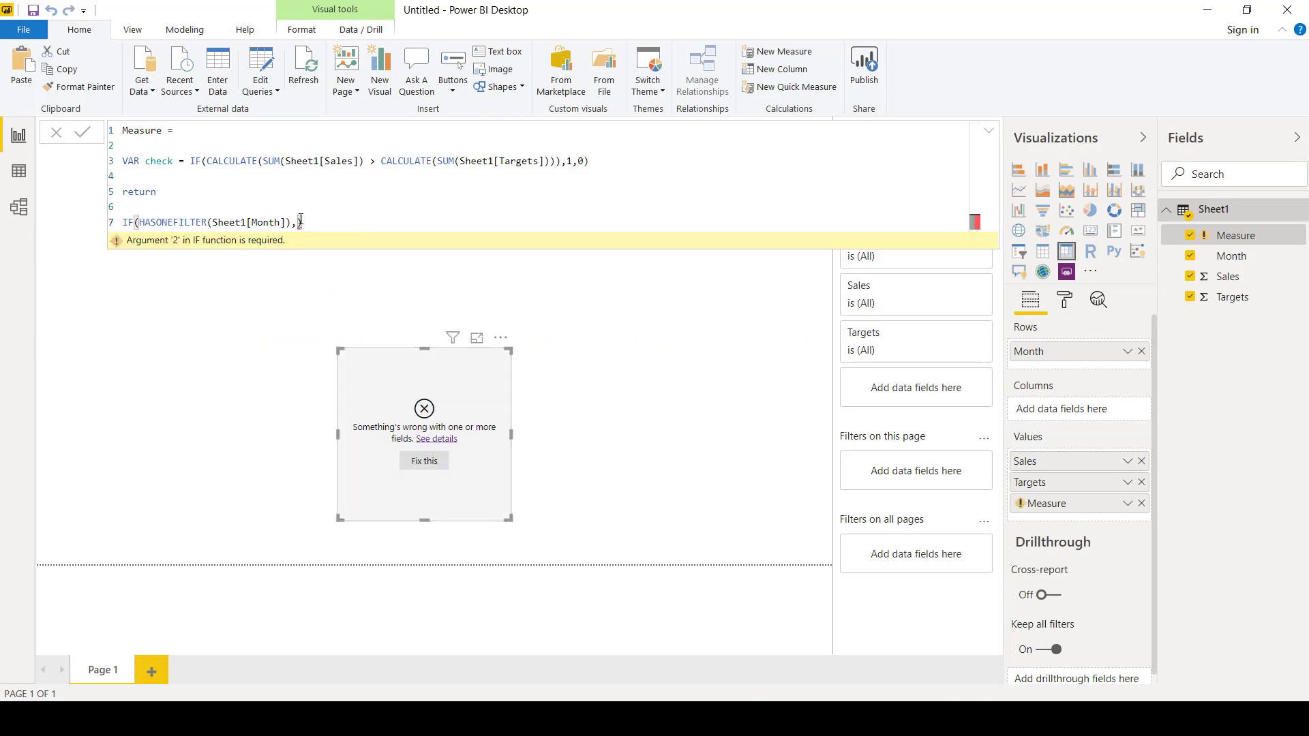
pyautogui.press('BackSpace')
pyautogui.write(',')
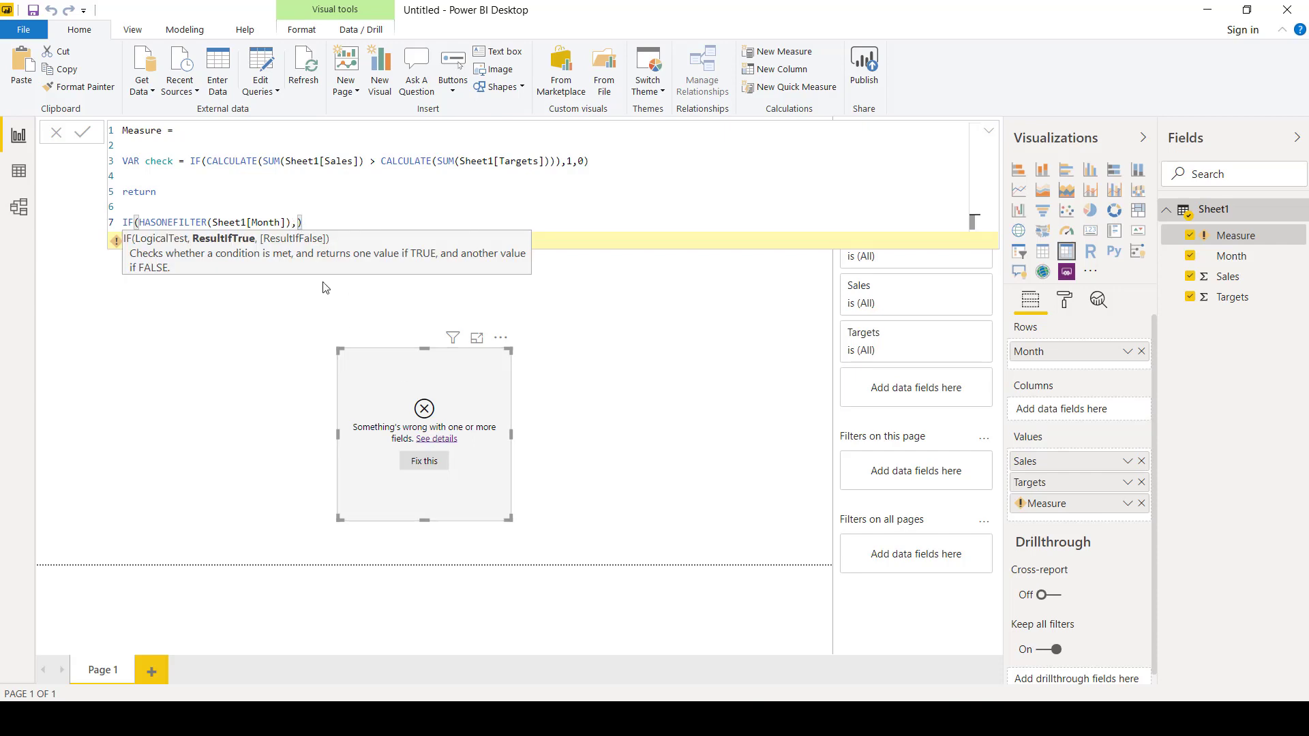
pyautogui.write('check')
pyautogui.write(',')
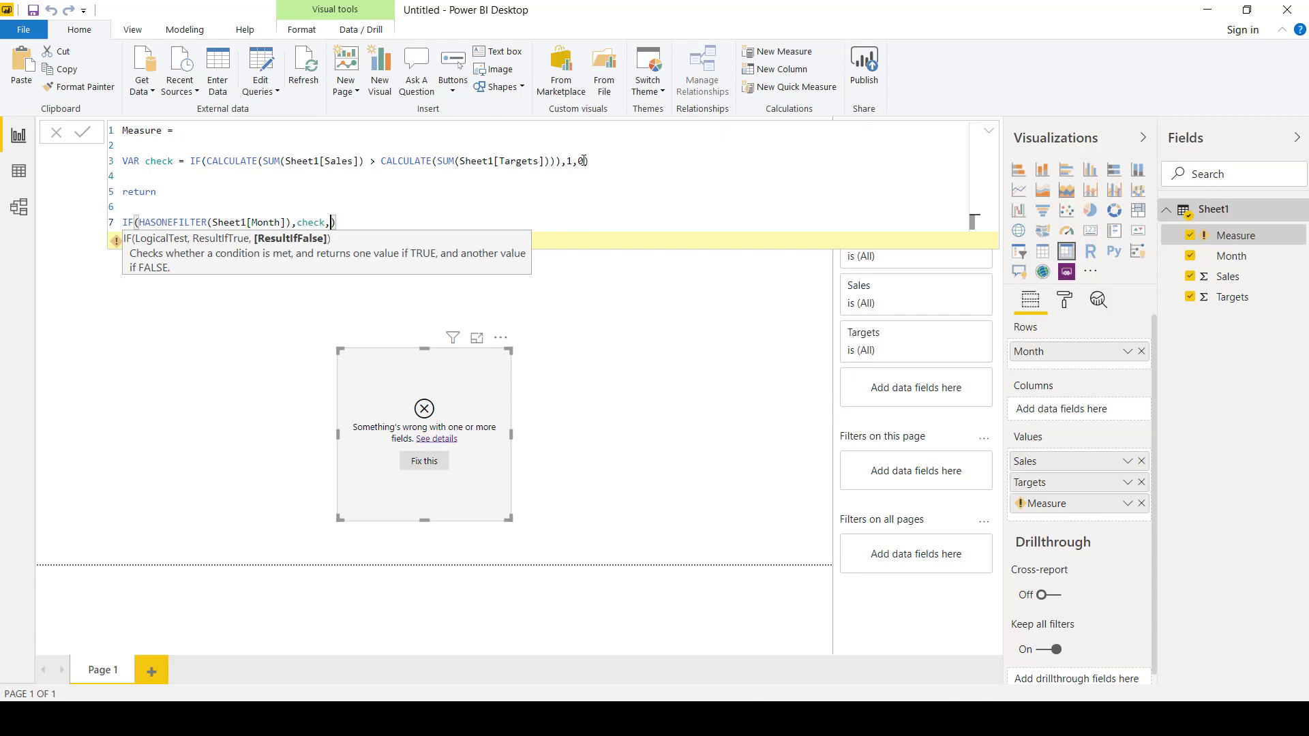
pyautogui.write('777')
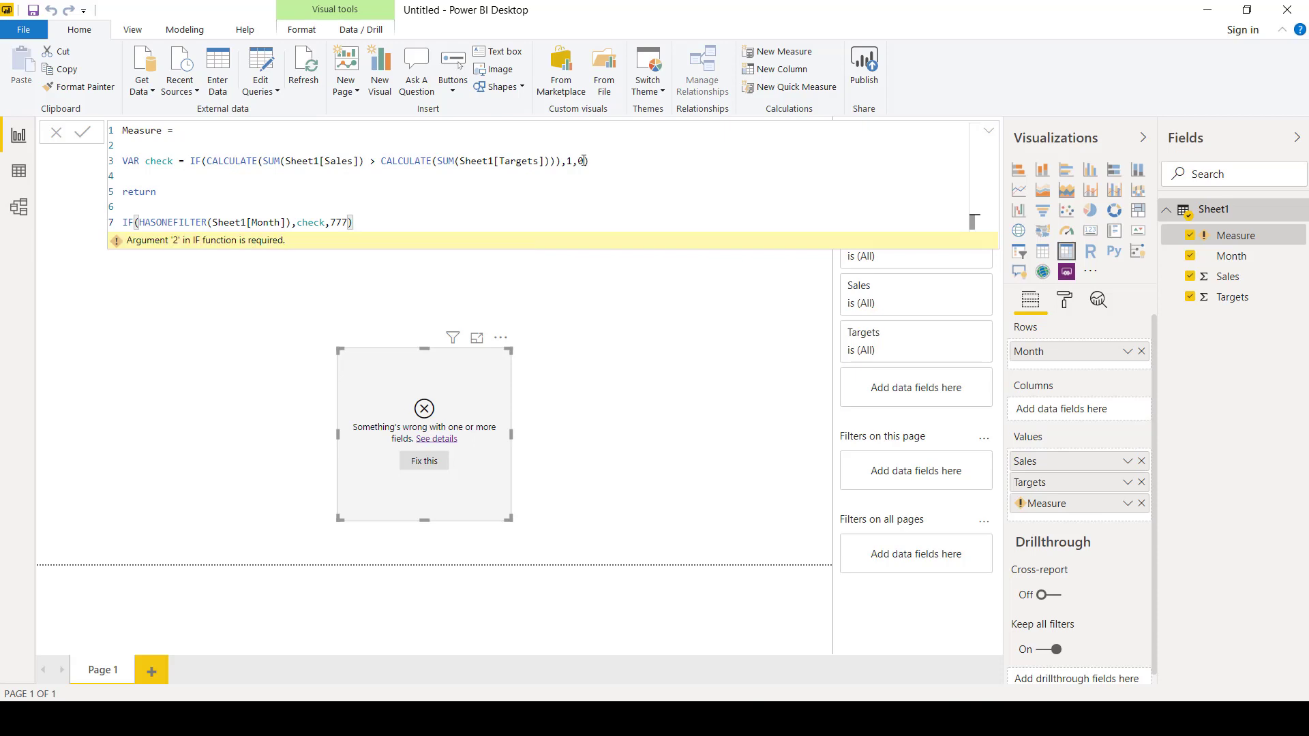
pyautogui.press('Return')
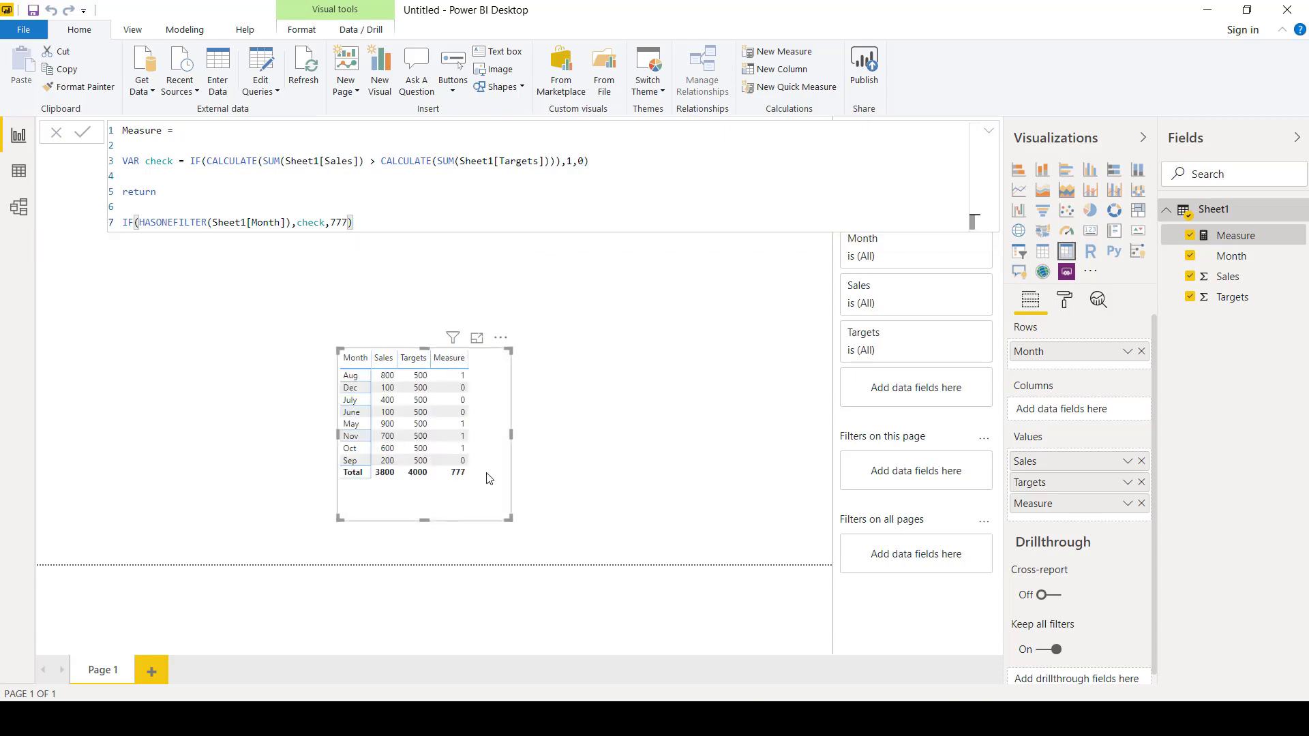
# Compare the check variable's definition and the 777 argument in the formula with the matrix's monthly rows and total
pyautogui.moveTo(461, 483)
pyautogui.doubleClick(308, 223)
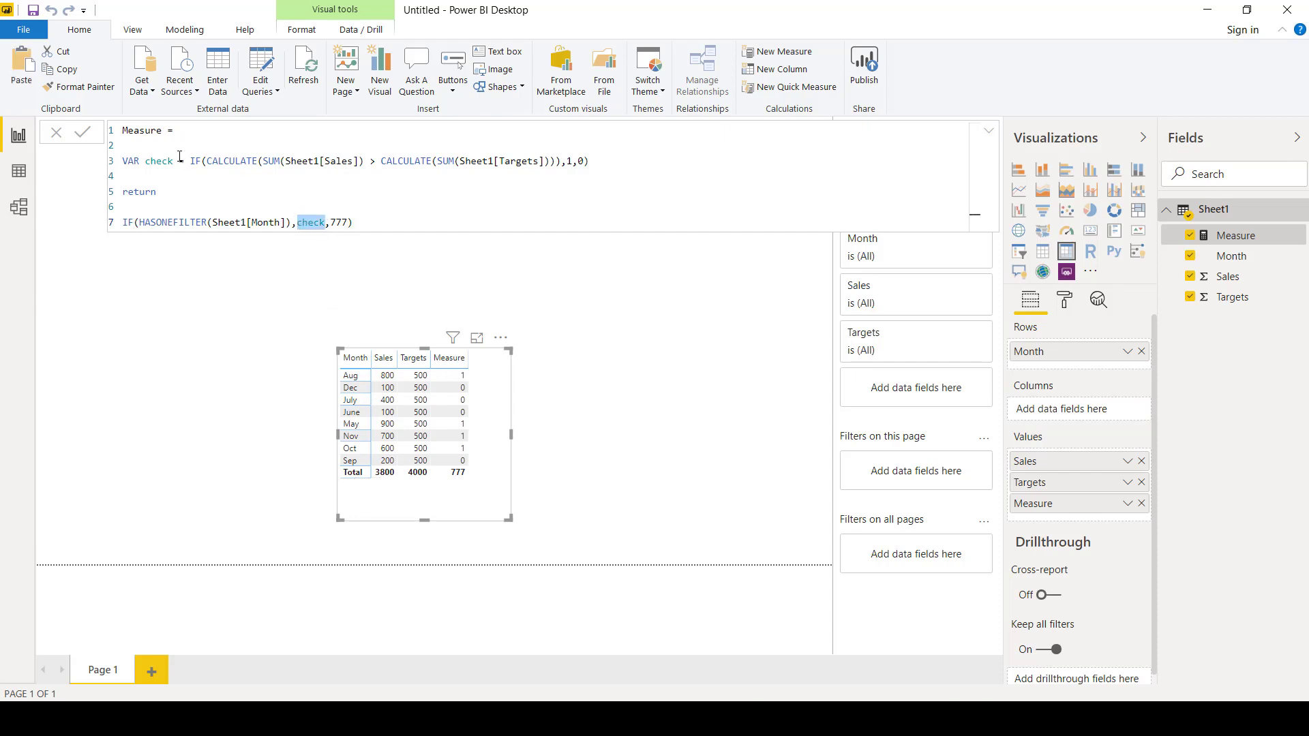
pyautogui.moveTo(195, 161); pyautogui.dragTo(571, 161)
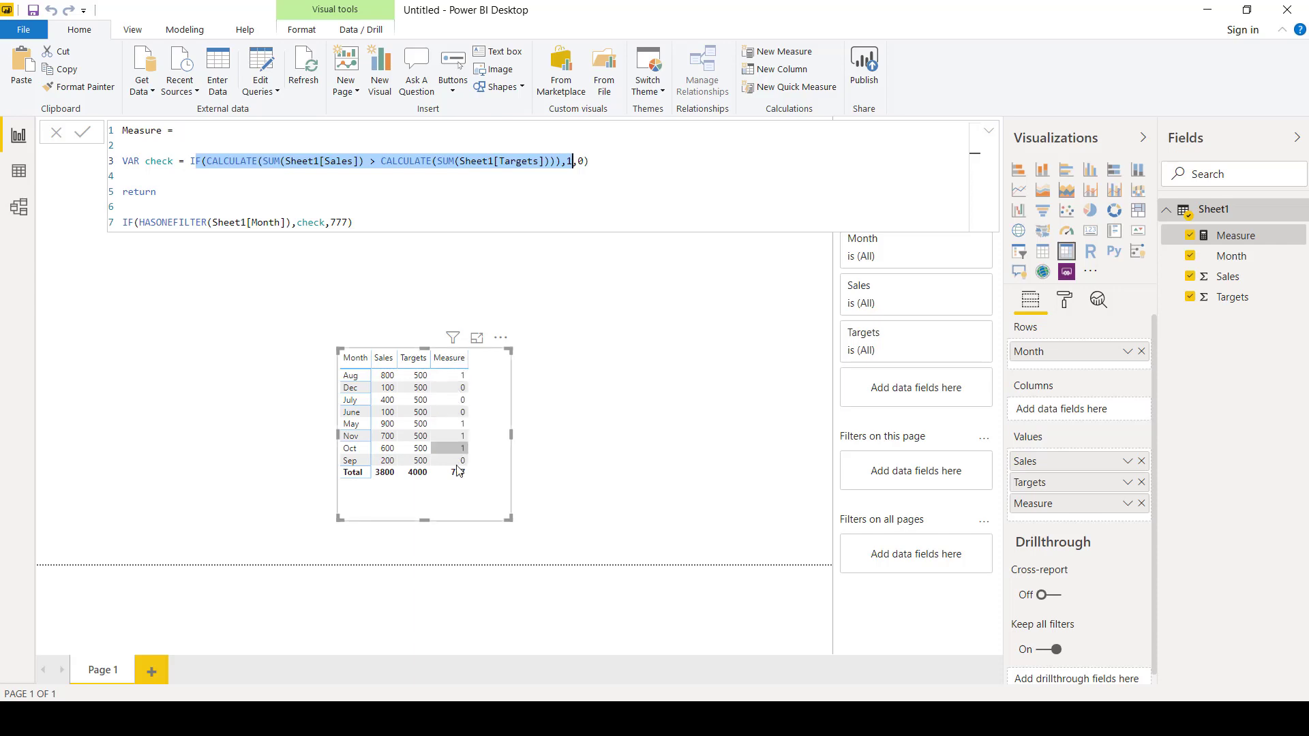
pyautogui.click(337, 223)
pyautogui.doubleClick(337, 223)
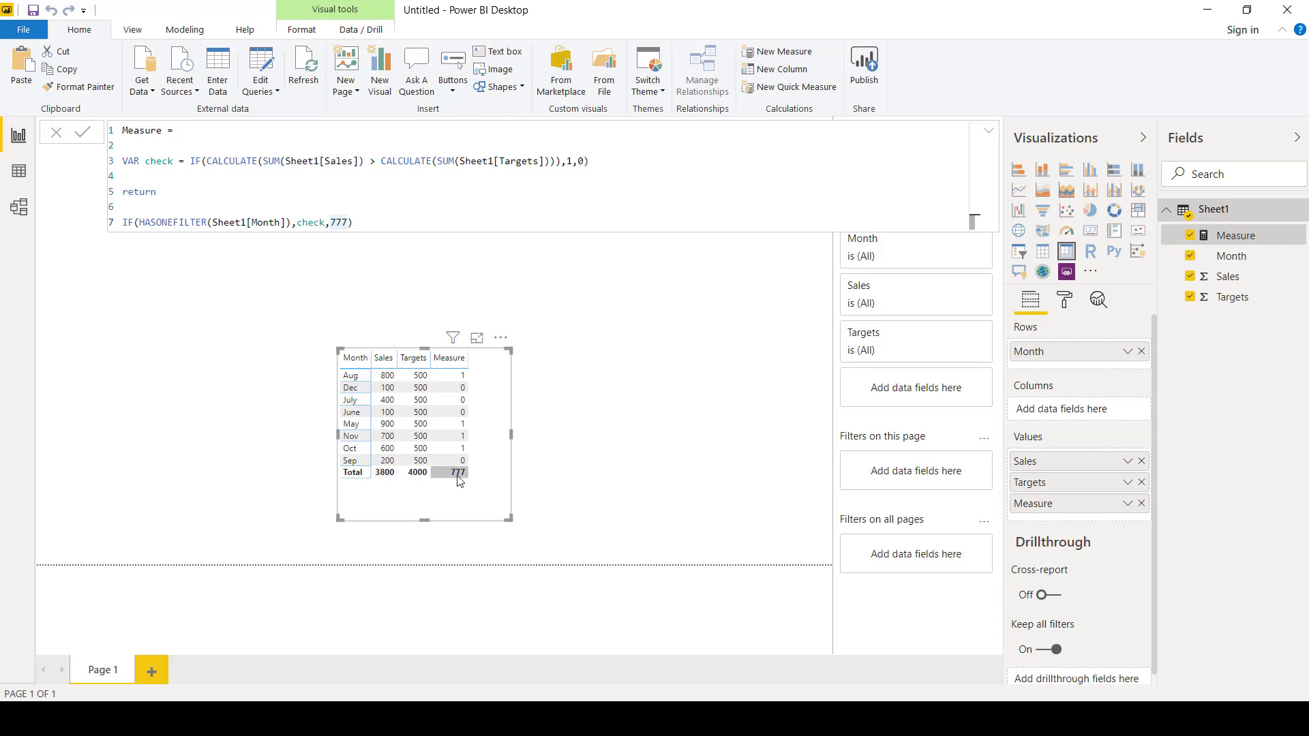
# Set the false result of the returned IF to 999 and commit the measure
pyautogui.click(350, 222)
pyautogui.press('BackSpace')
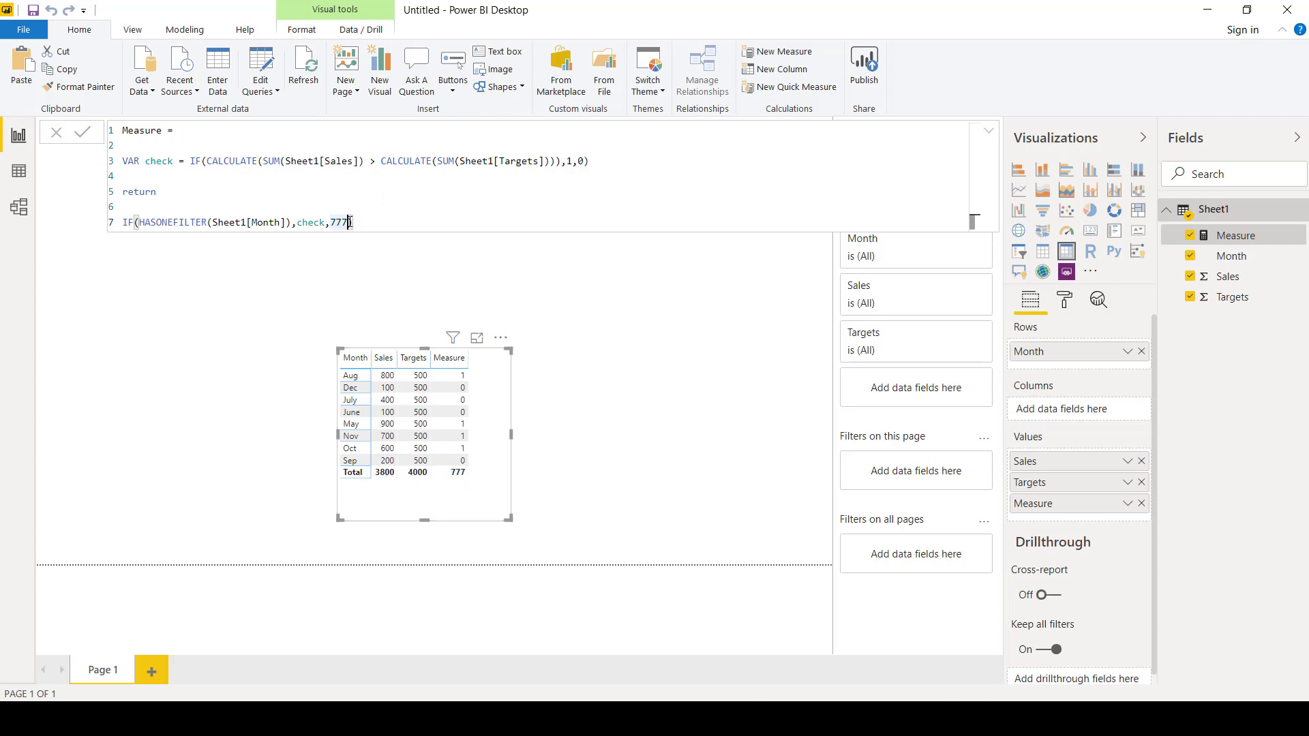
pyautogui.press('BackSpace')
pyautogui.press('BackSpace')
pyautogui.press('Return')
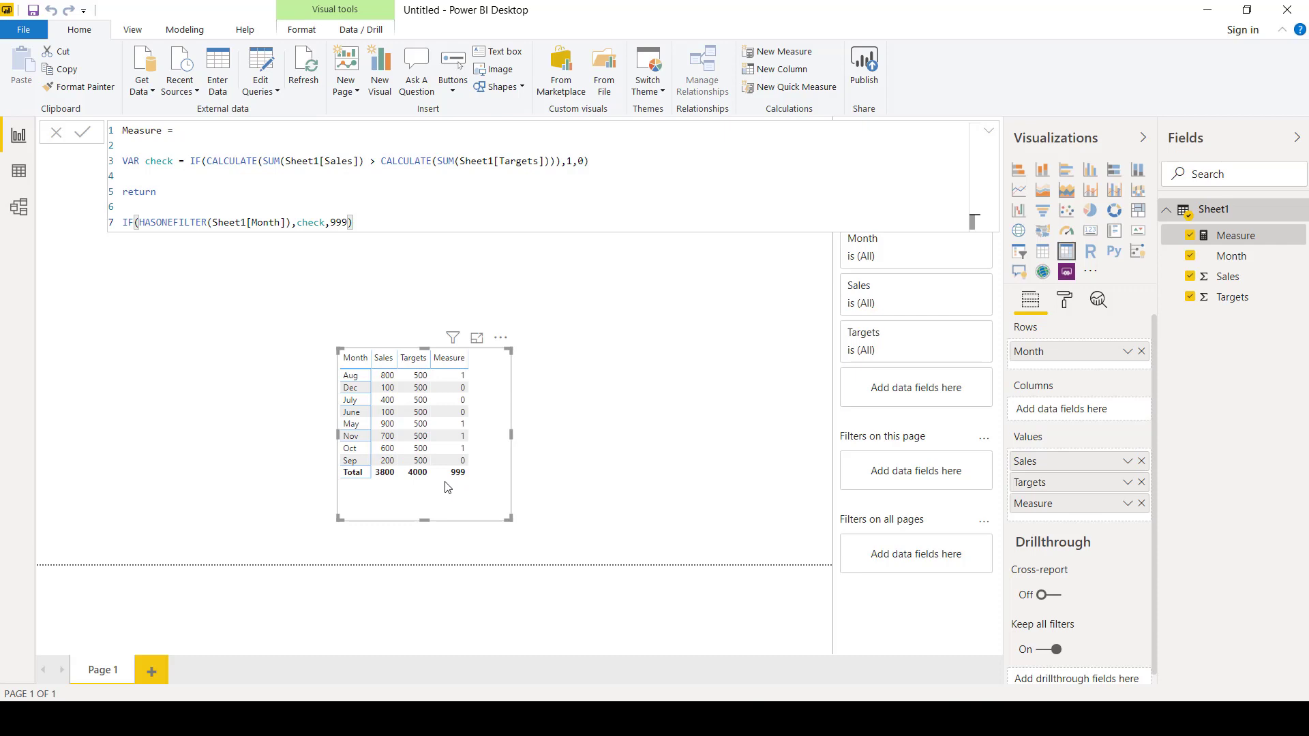
# Replace the false result of the returned IF with SUMX(VALUES(Sheet1[Month])
pyautogui.click(350, 222)
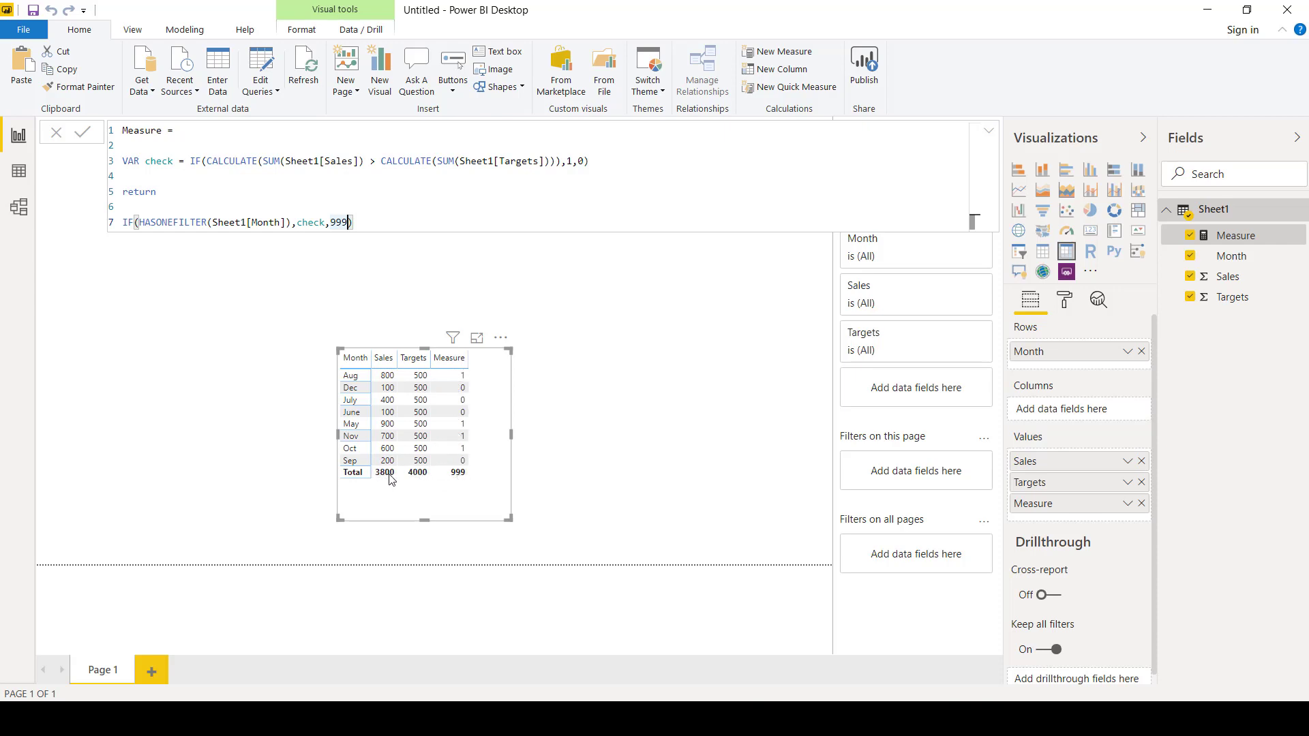
pyautogui.press('BackSpace')
pyautogui.press('BackSpace')
pyautogui.press('BackSpace')
pyautogui.write('SUMX(')
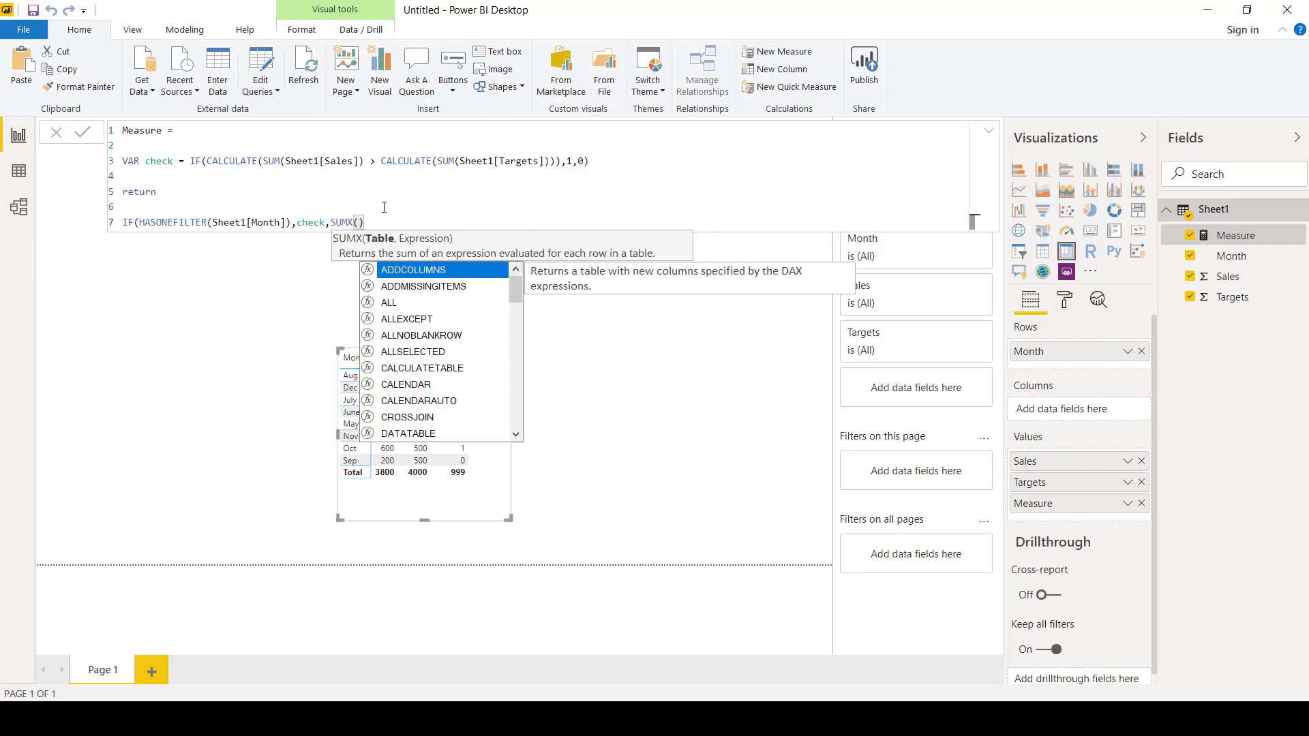
pyautogui.write('VALUE')
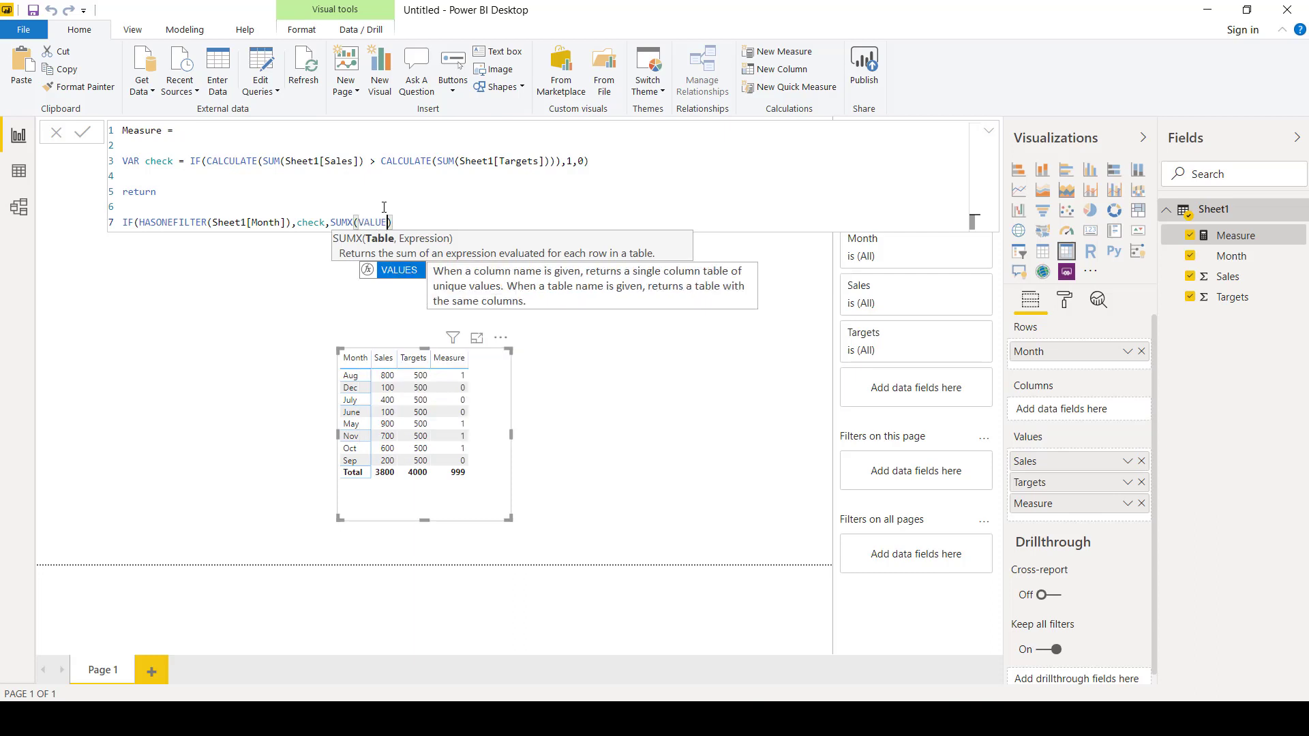
pyautogui.write('S(')
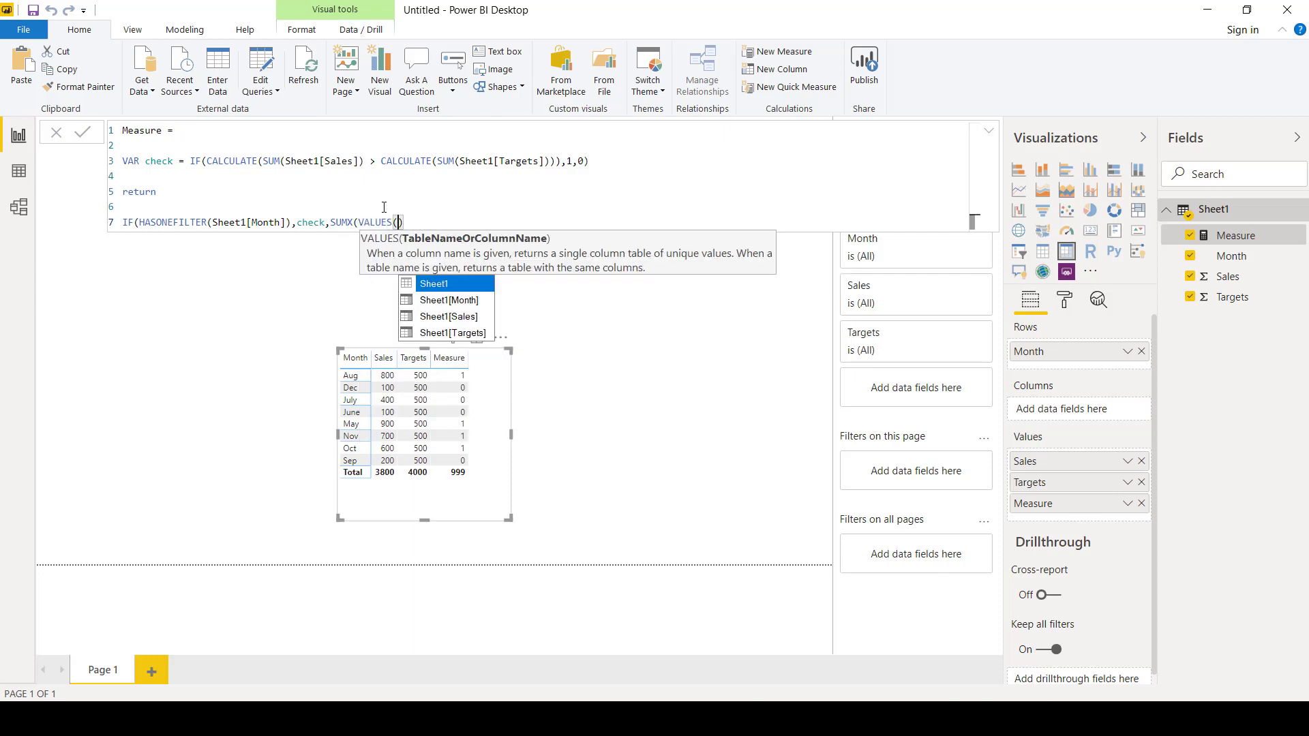
pyautogui.press('Down')
pyautogui.press('Tab')
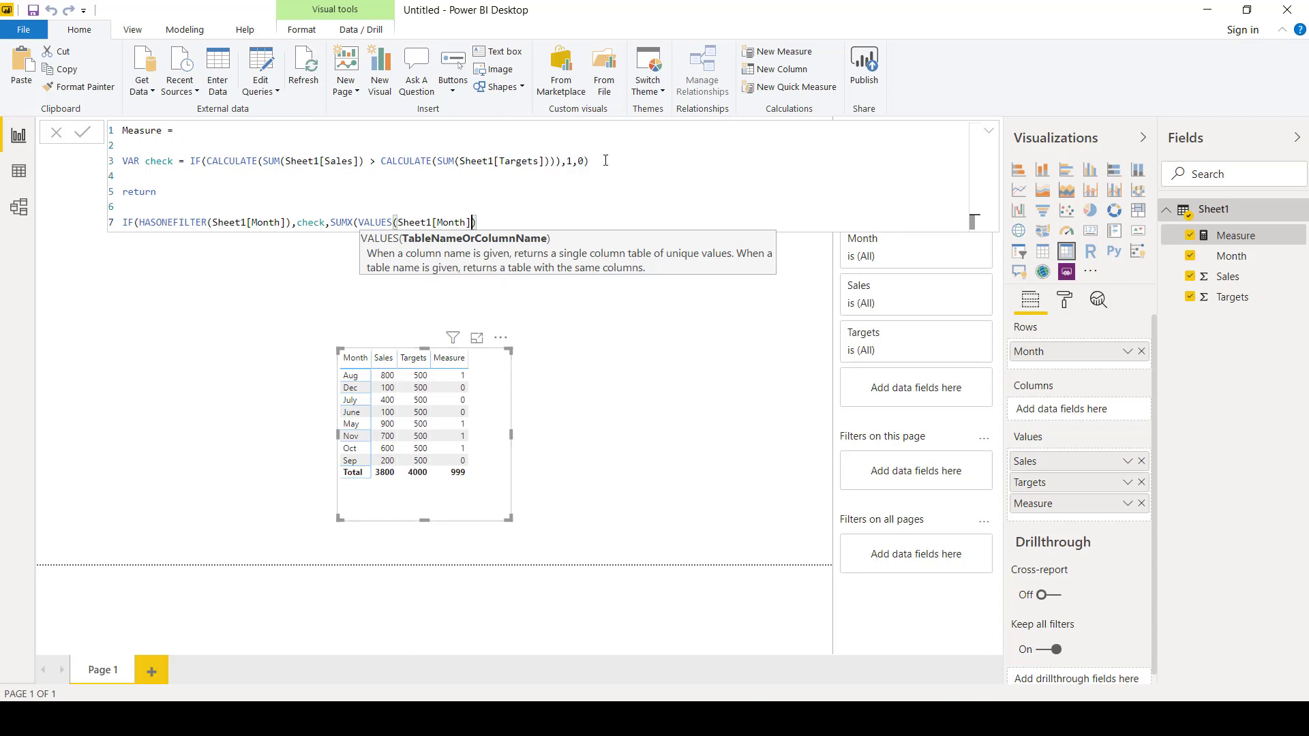
# Begin the SUMX expression argument with a nested IF(CALCULATE(SUM(Sheet1[Sales]), following the check variable's logic
pyautogui.moveTo(605, 163); pyautogui.dragTo(190, 163)
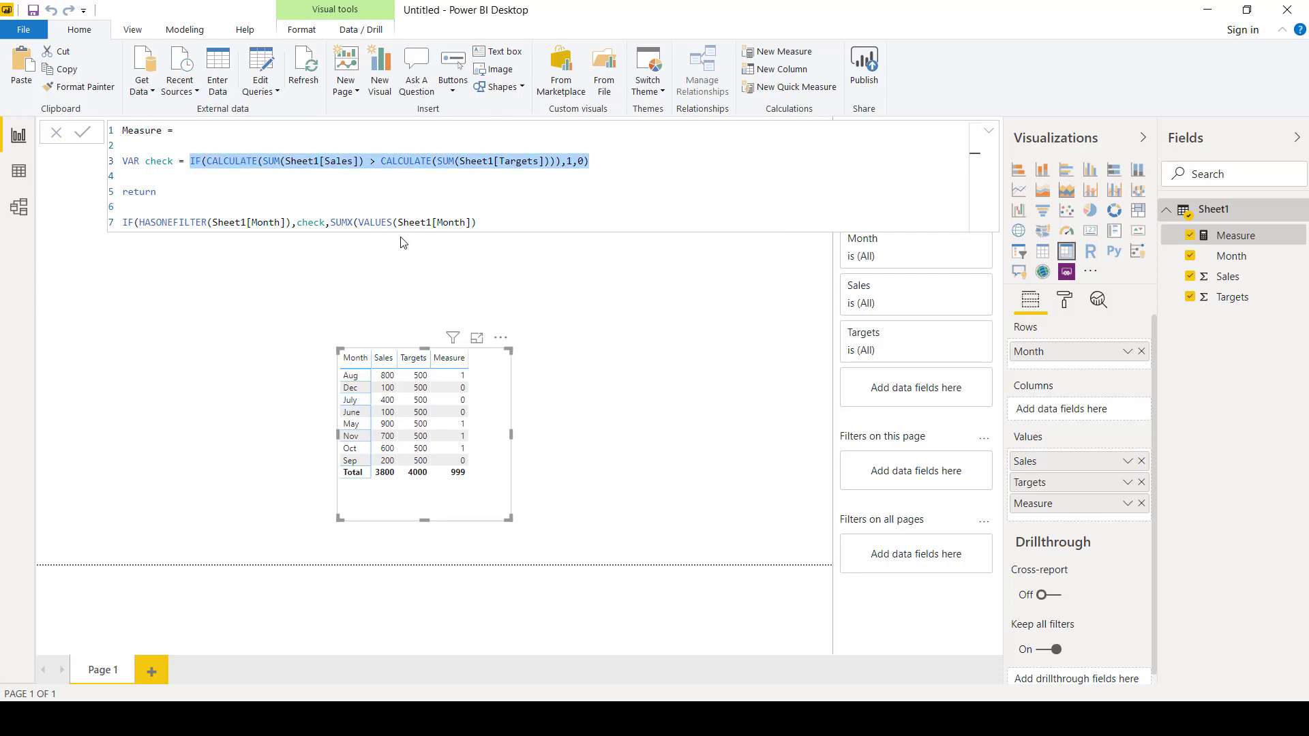
pyautogui.click(334, 224)
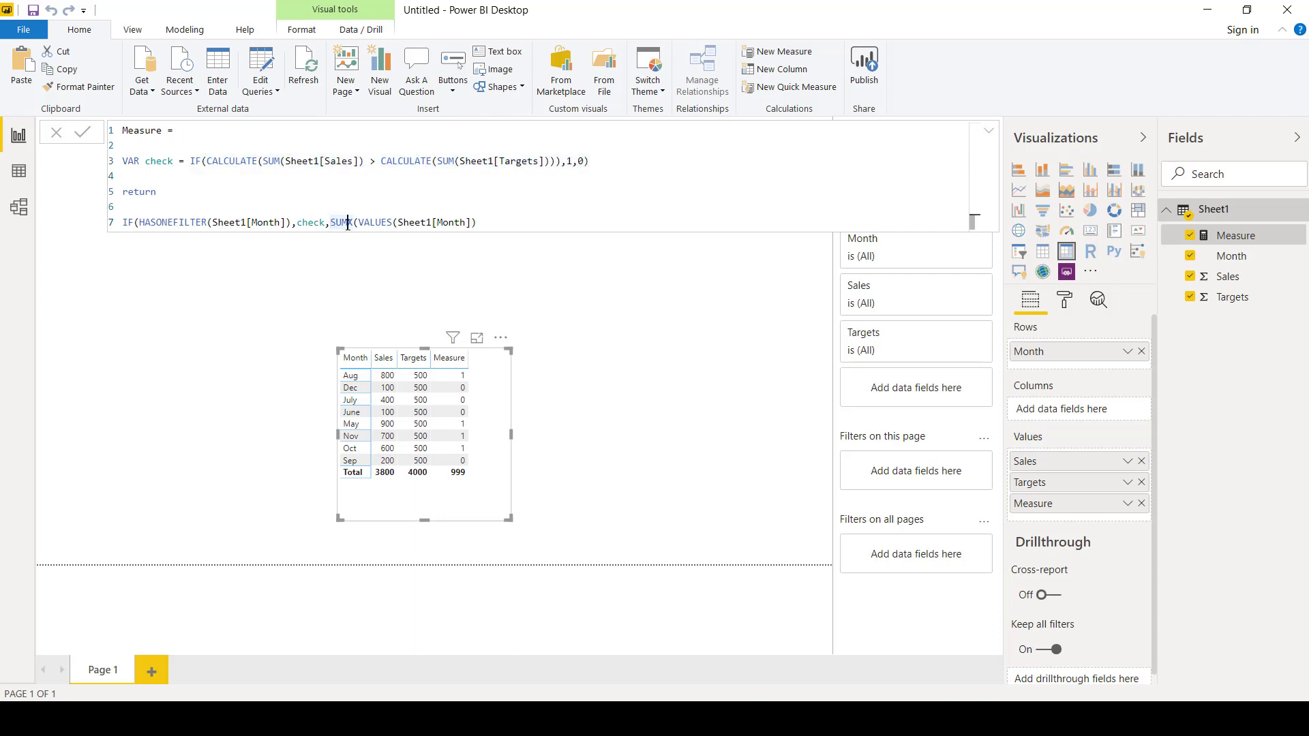
pyautogui.click(485, 223)
pyautogui.write(',If')
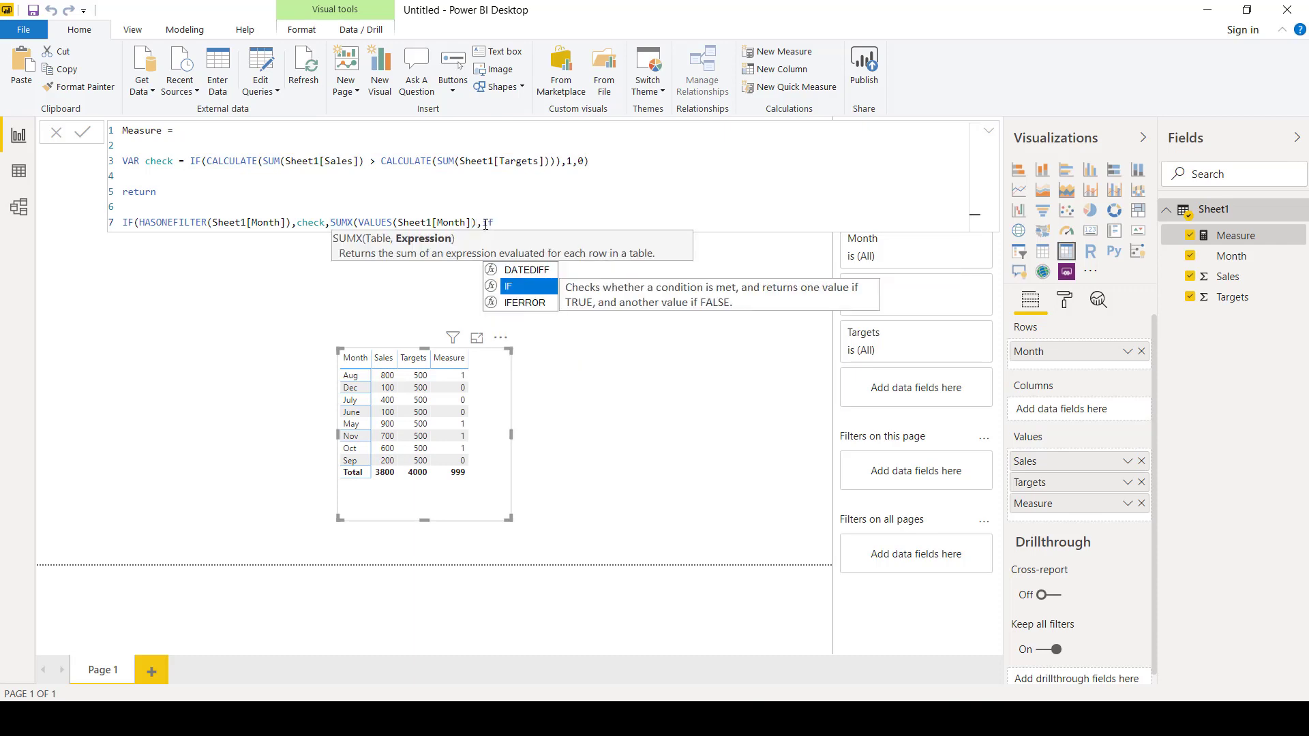
pyautogui.press('Tab')
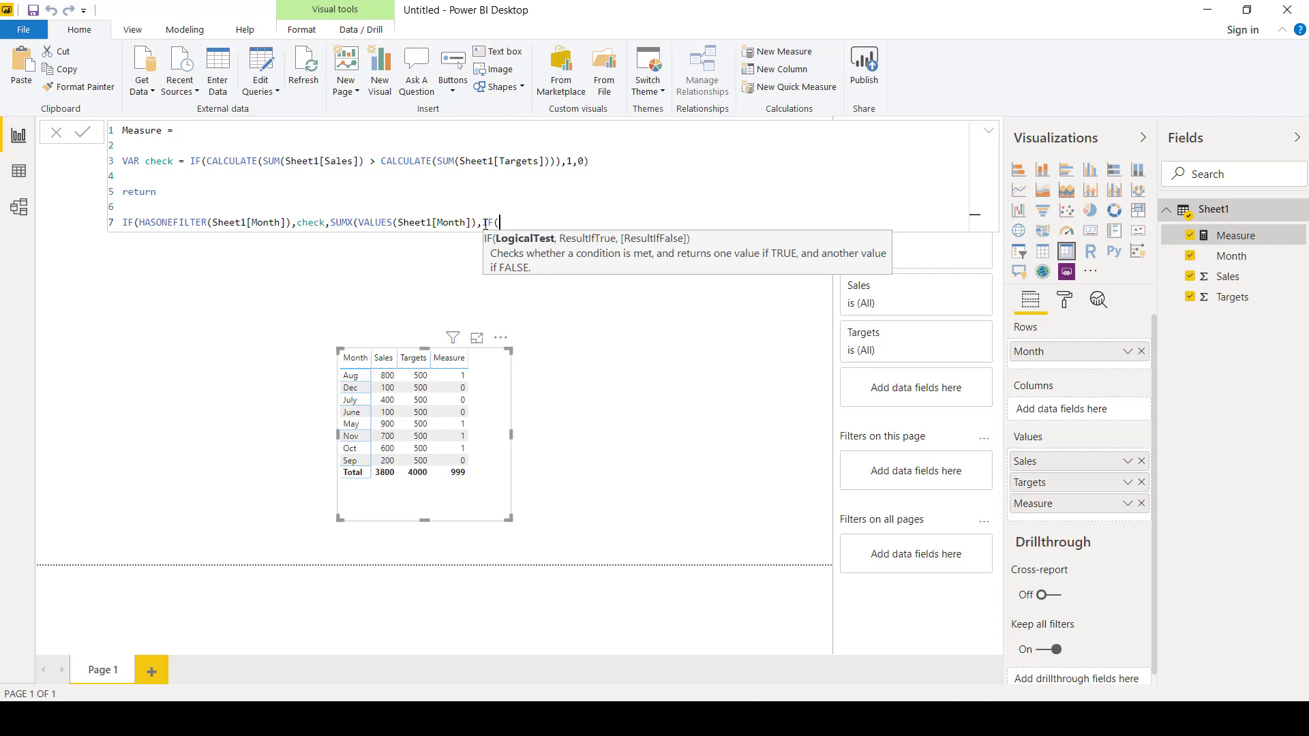
pyautogui.write('Calc')
pyautogui.press('Tab')
pyautogui.write('S')
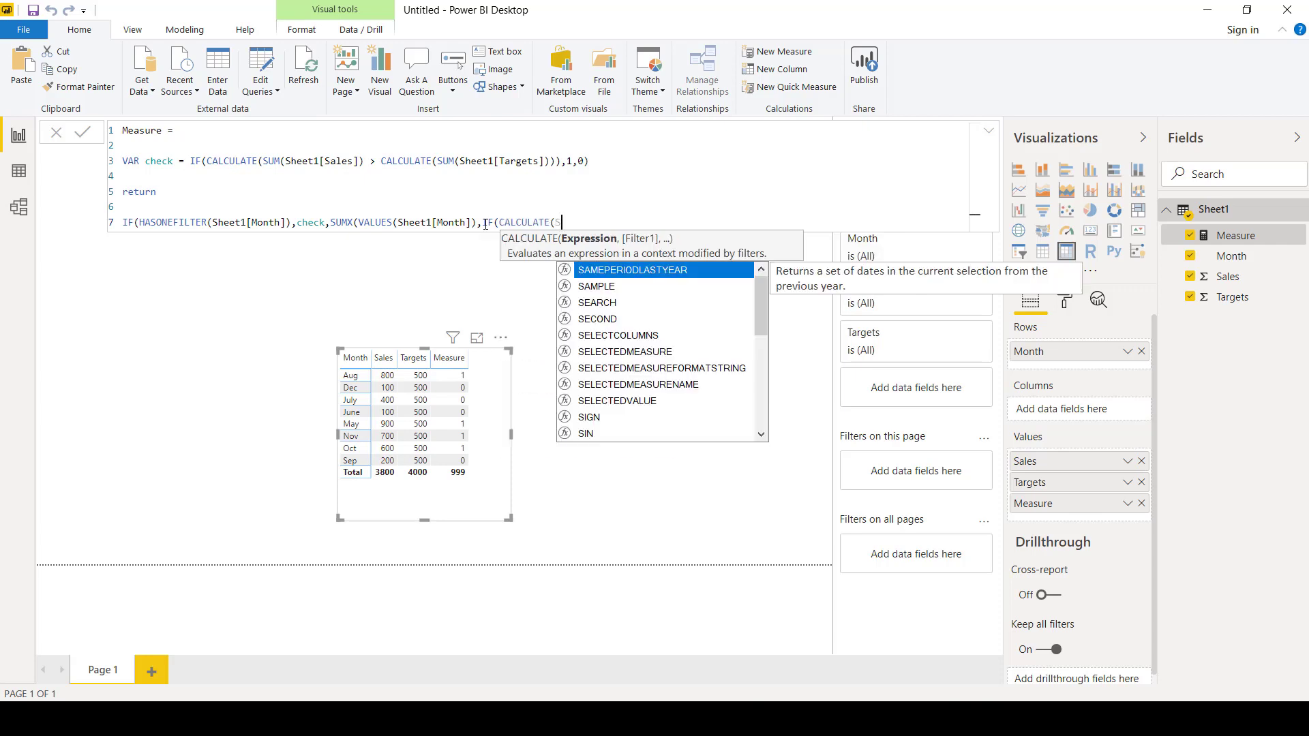
pyautogui.write('UM')
pyautogui.press('Tab')
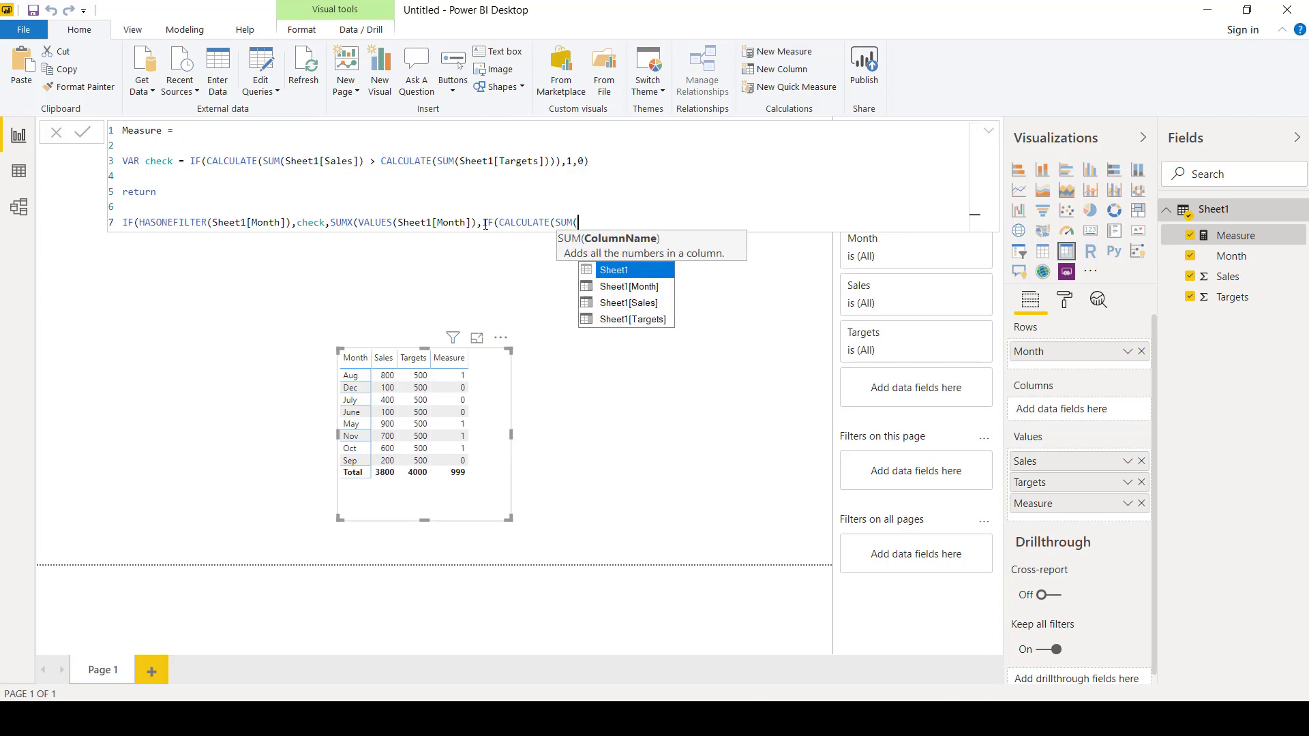
pyautogui.press('Down')
pyautogui.press('Down')
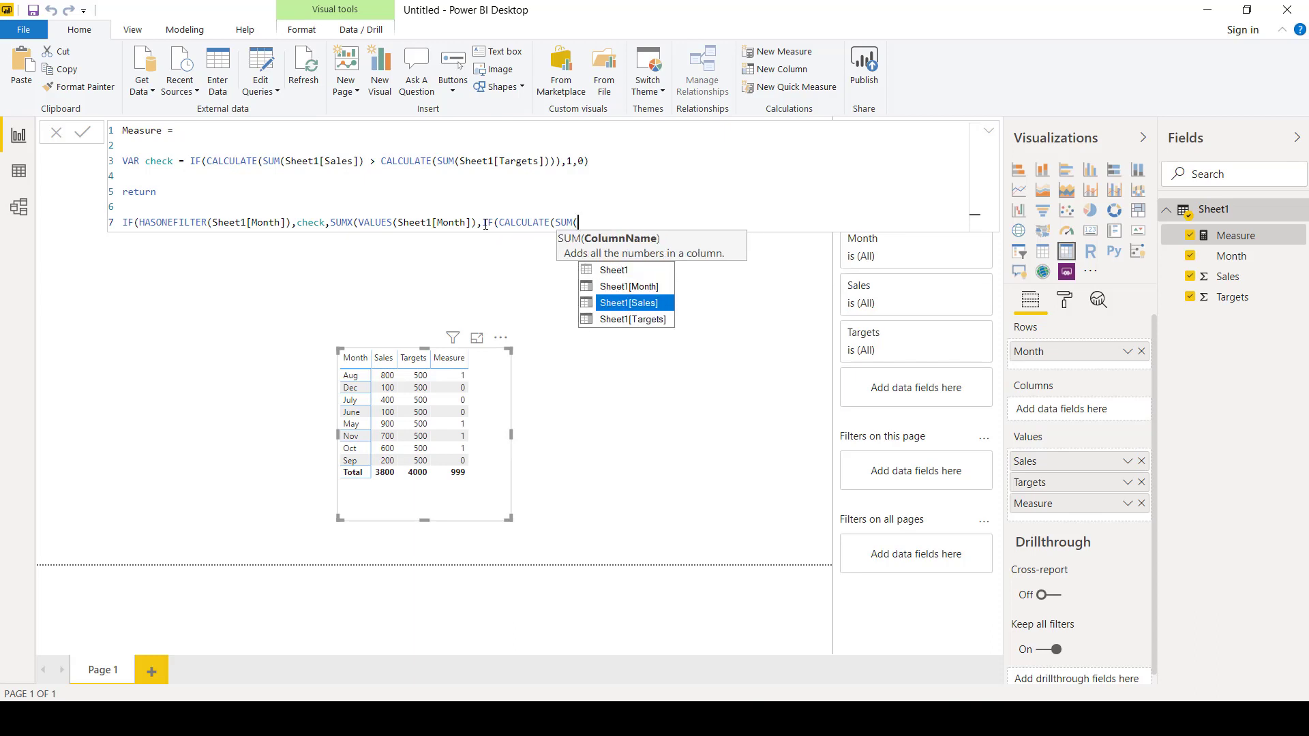
pyautogui.press('Tab')
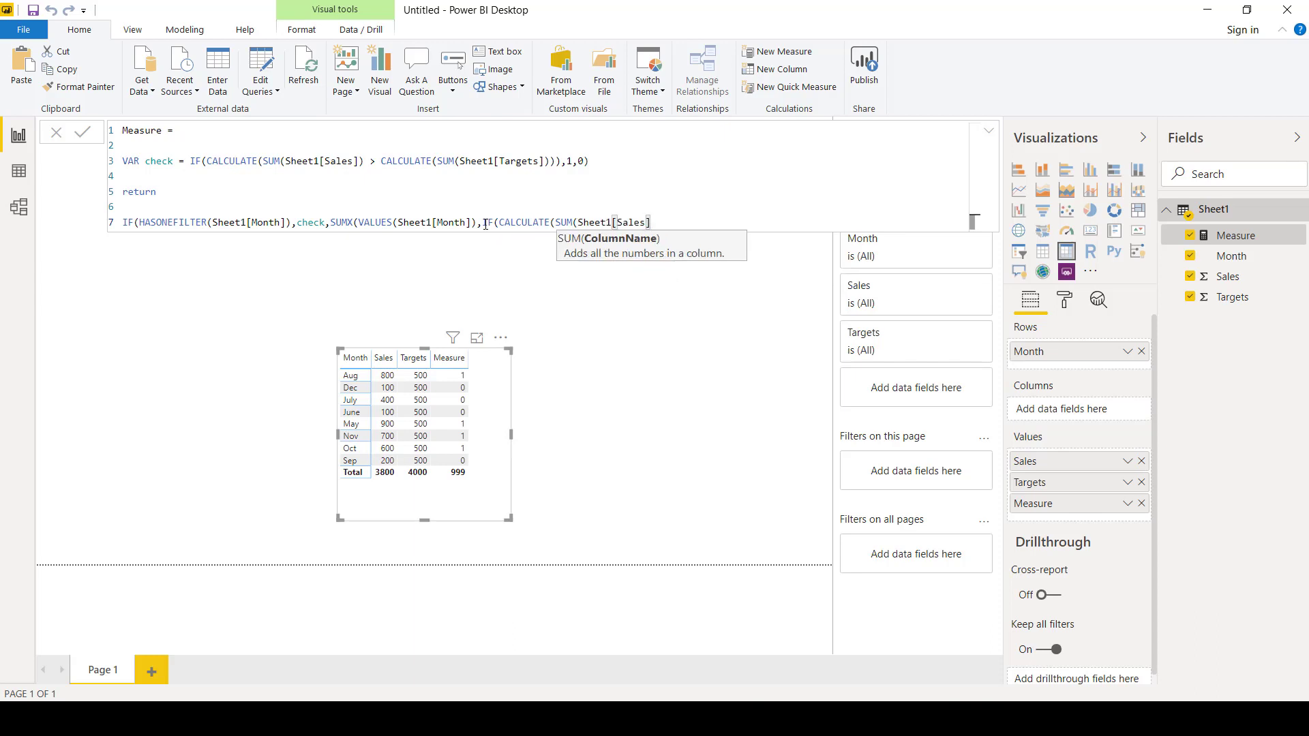
pyautogui.write(')')
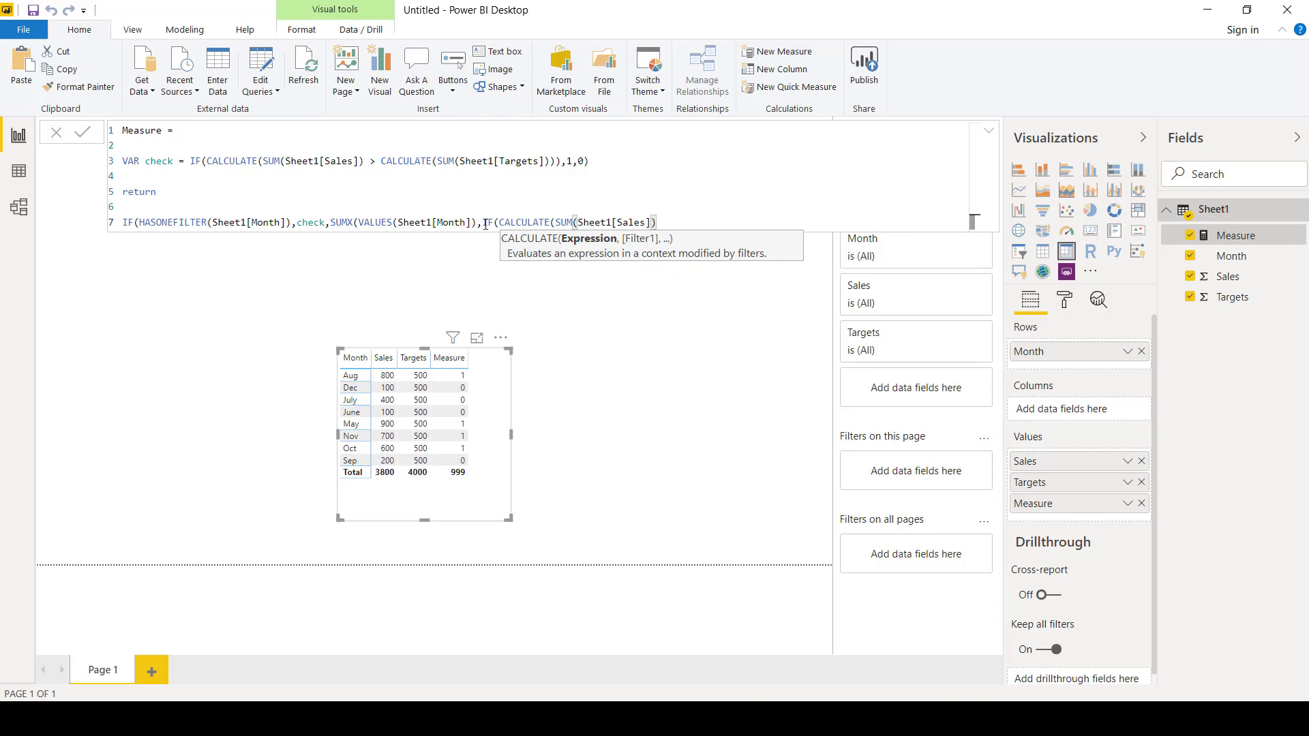
# Extend the nested IF's condition with a greater-than comparison against CALCULATE(SUM(Sheet1[Targets])
pyautogui.write(' > C')
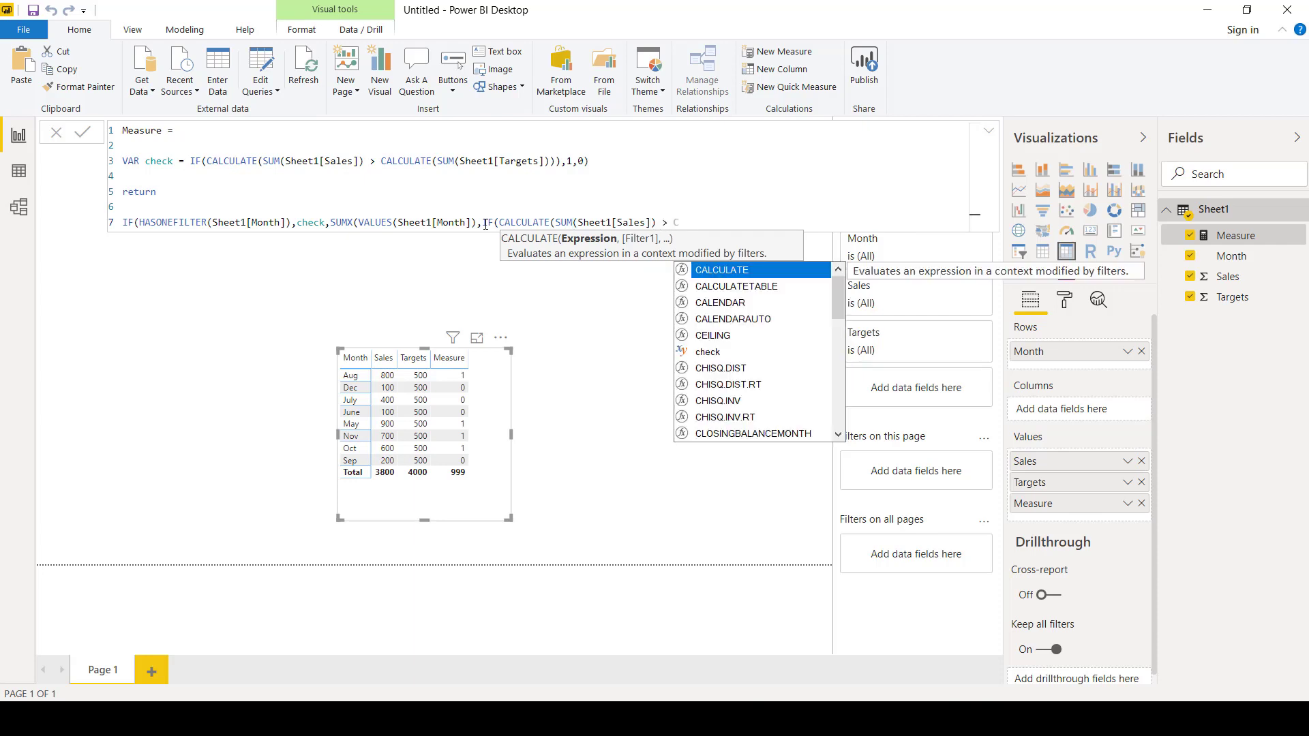
pyautogui.write('ALCULATE(SUM(')
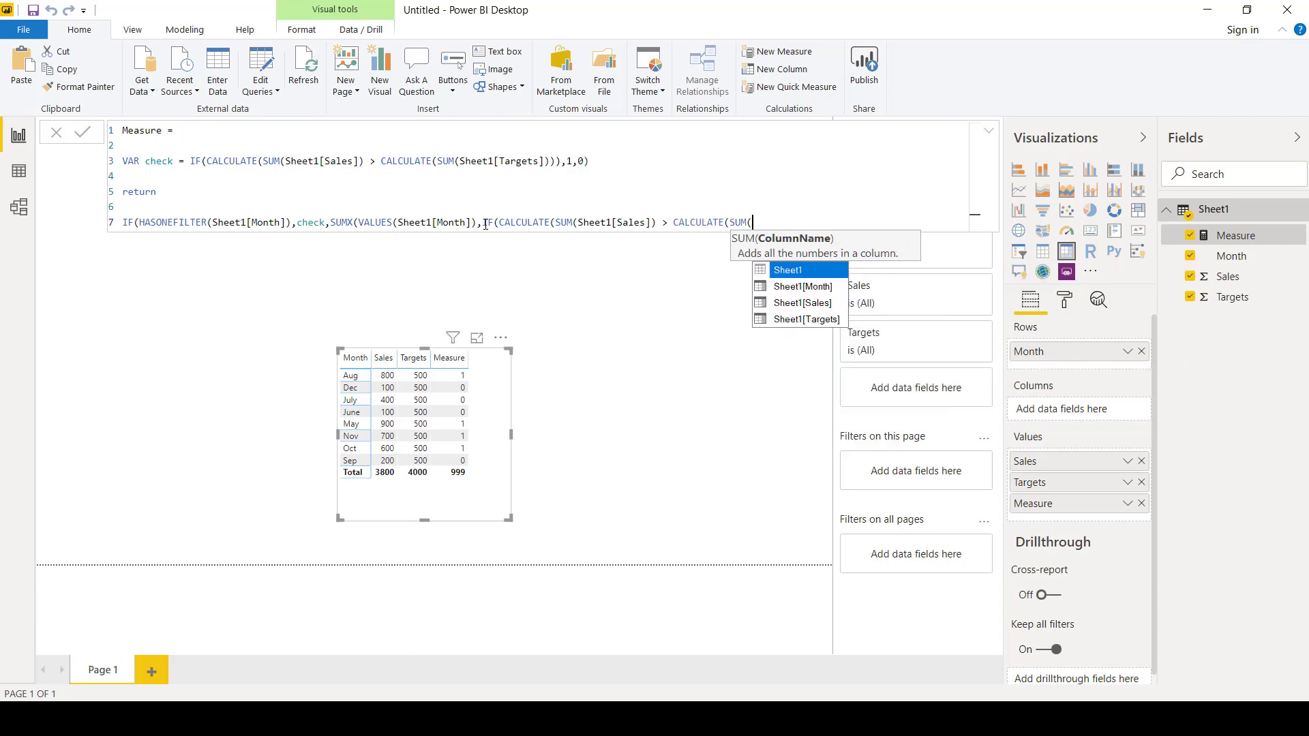
pyautogui.press('Down')
pyautogui.press('Down')
pyautogui.press('Down')
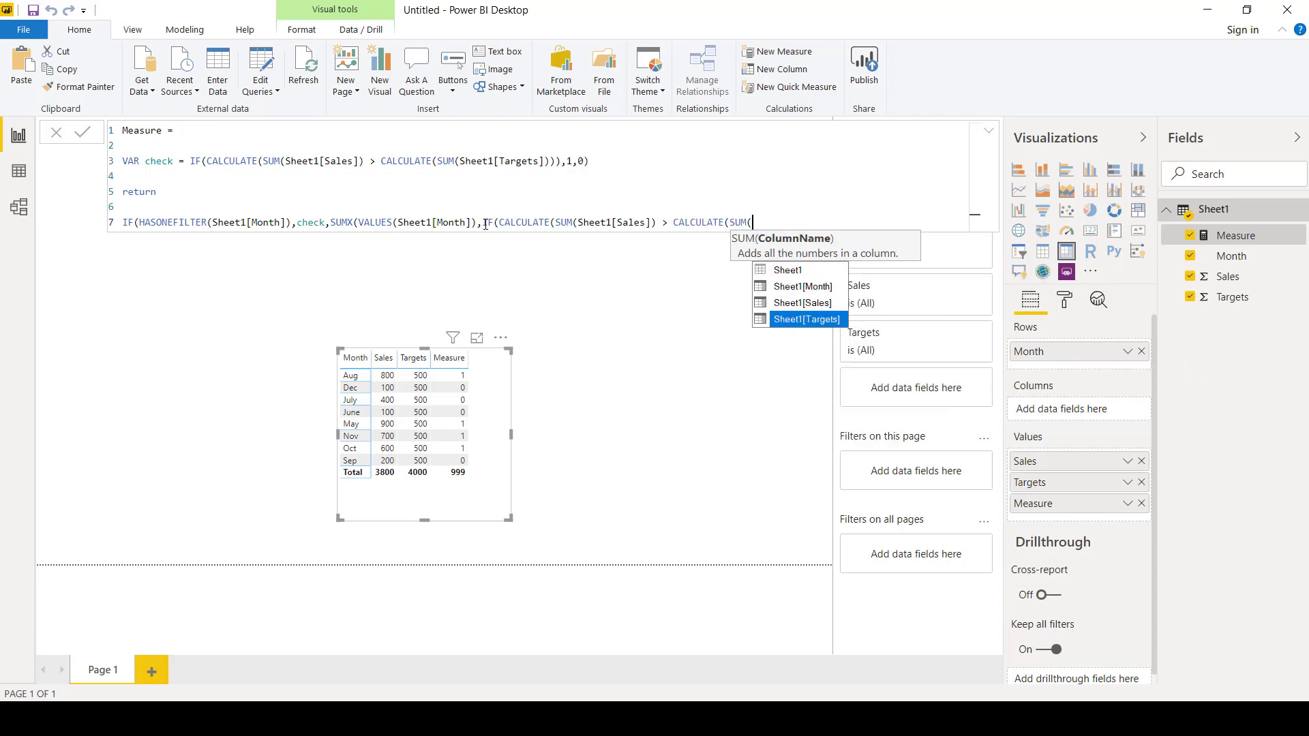
pyautogui.press('Tab')
pyautogui.write(')')
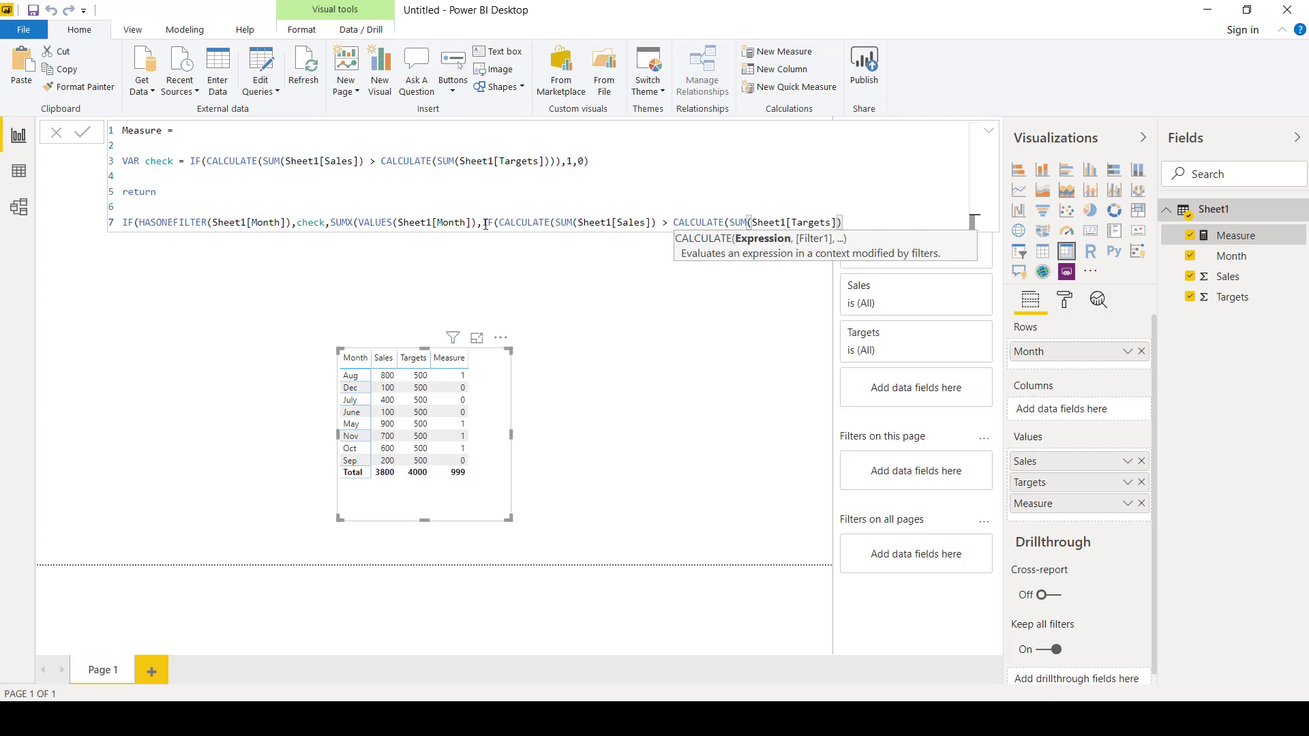
# Complete the nested IF with results 1 and 0, close the SUMX and outer IF expressions, and commit the measure
pyautogui.write(')')
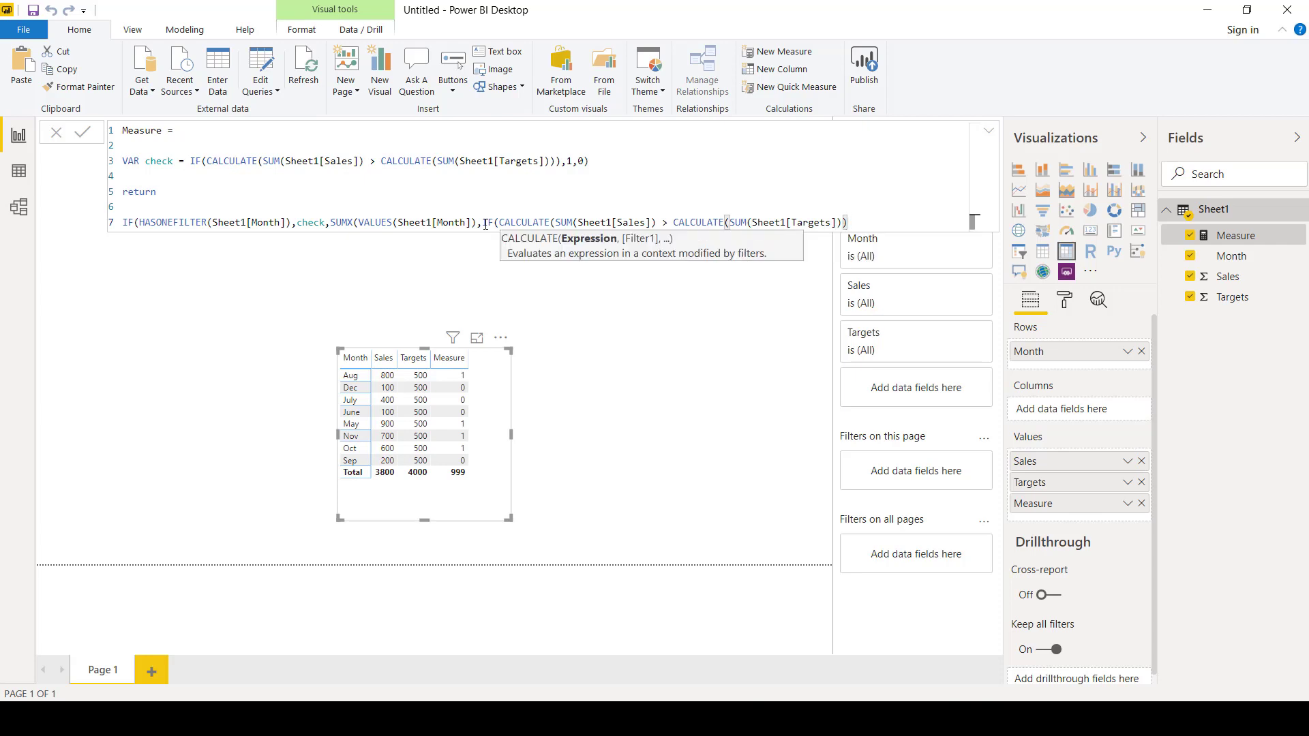
pyautogui.write('),1')
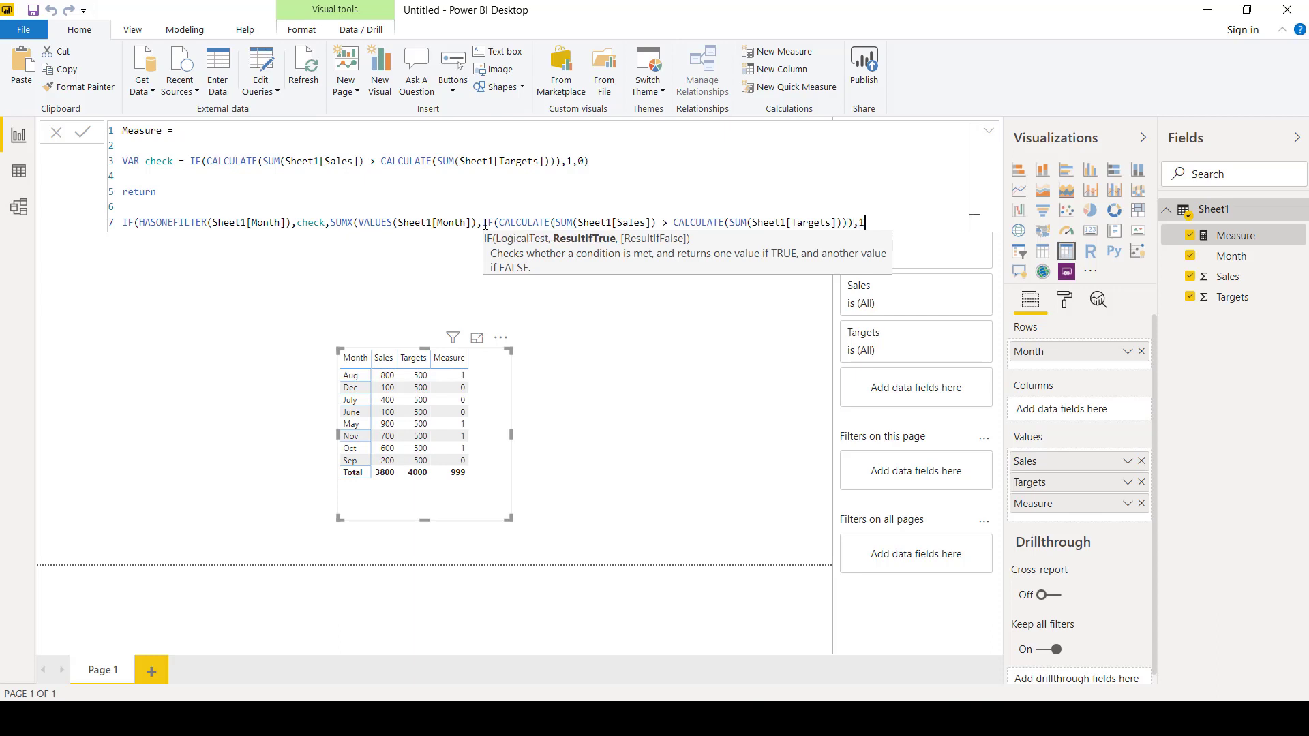
pyautogui.write(',0)')
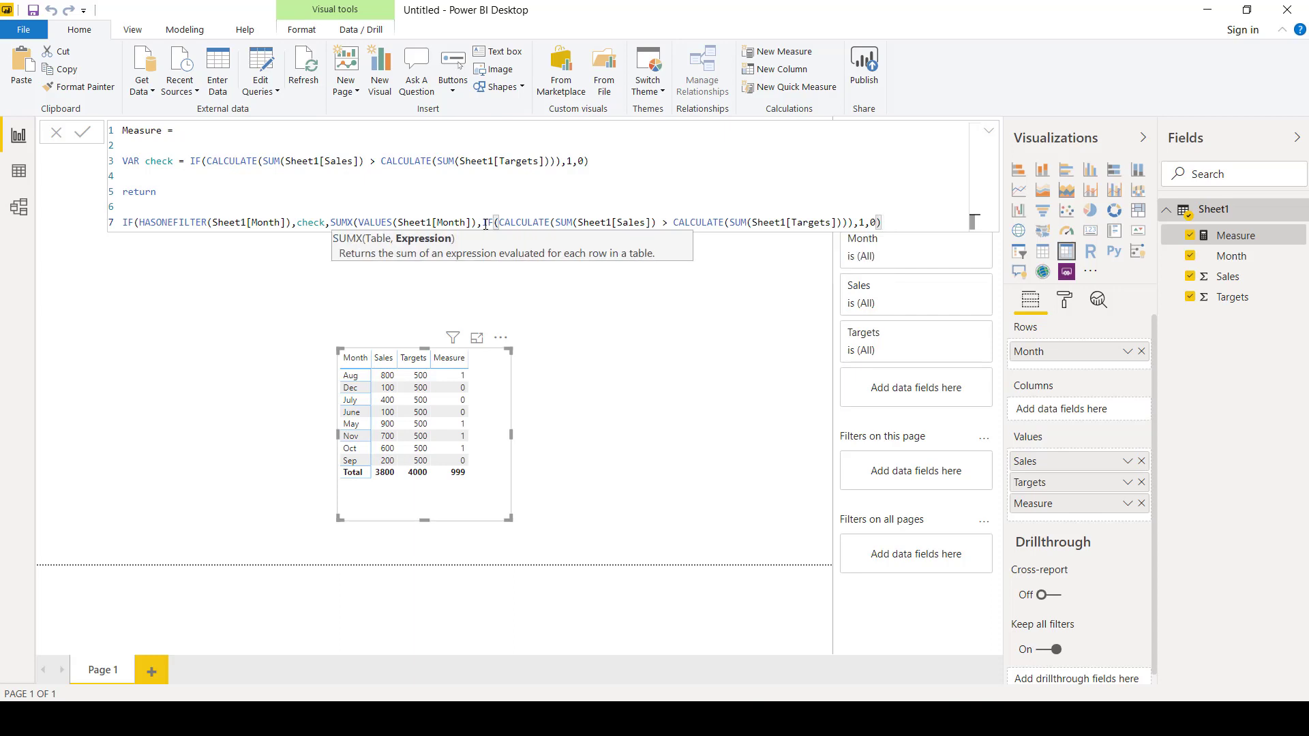
pyautogui.write(')')
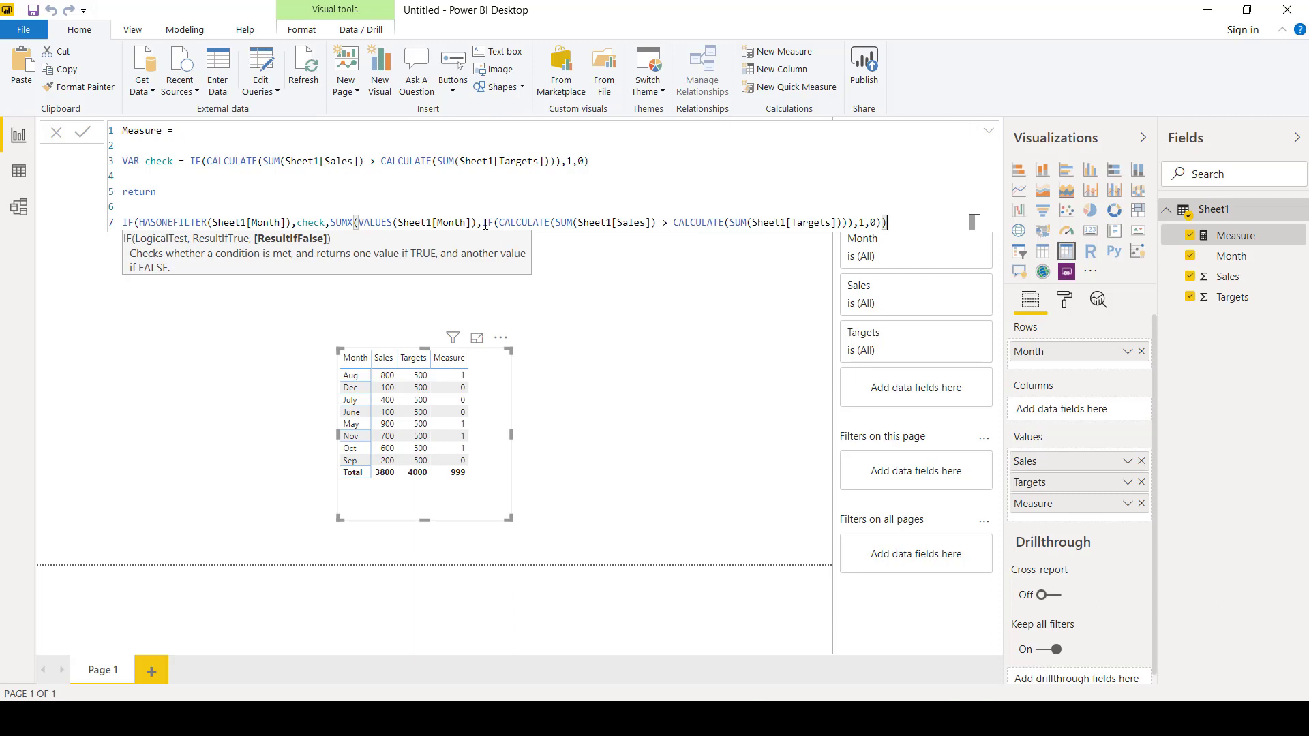
pyautogui.write(')')
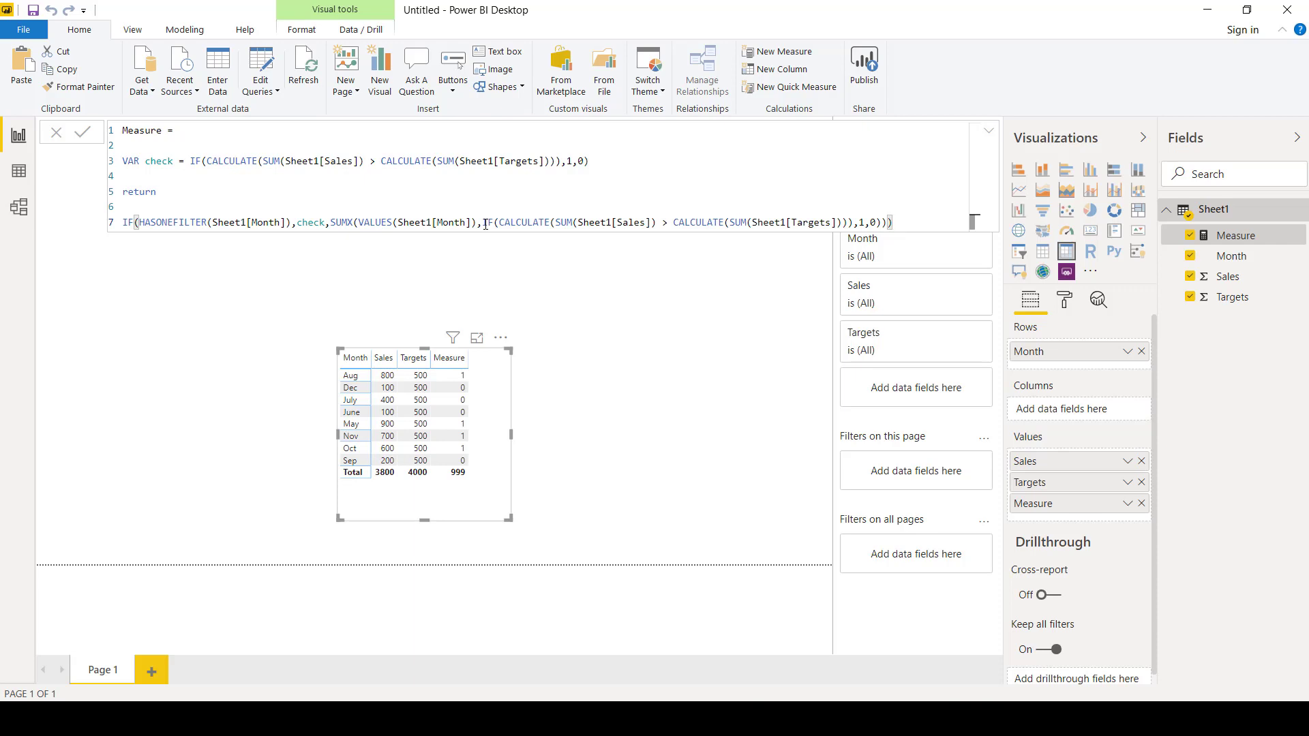
pyautogui.press('Return')
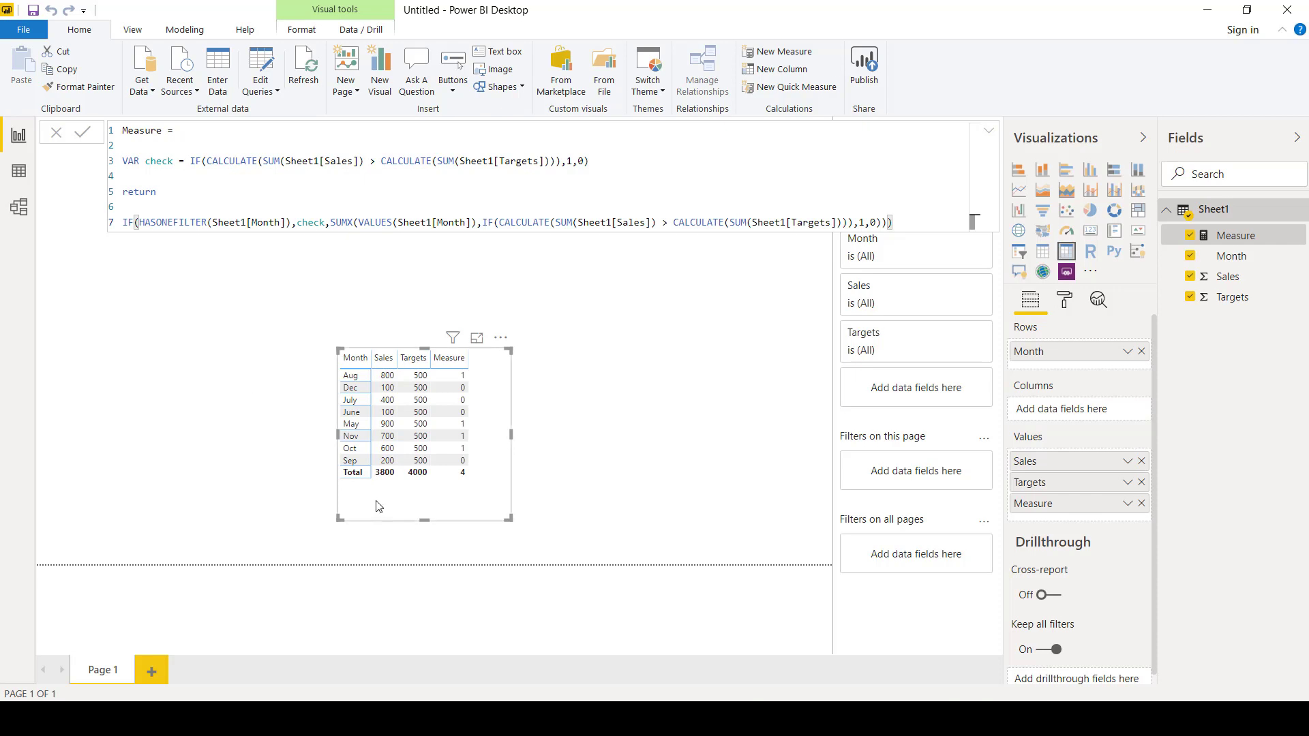
# Review the measure's check variable, the HASONEFILTER month argument, and the returned IF's true and SUMX false results against the matrix
pyautogui.moveTo(464, 483)
pyautogui.moveTo(190, 161); pyautogui.dragTo(618, 156)
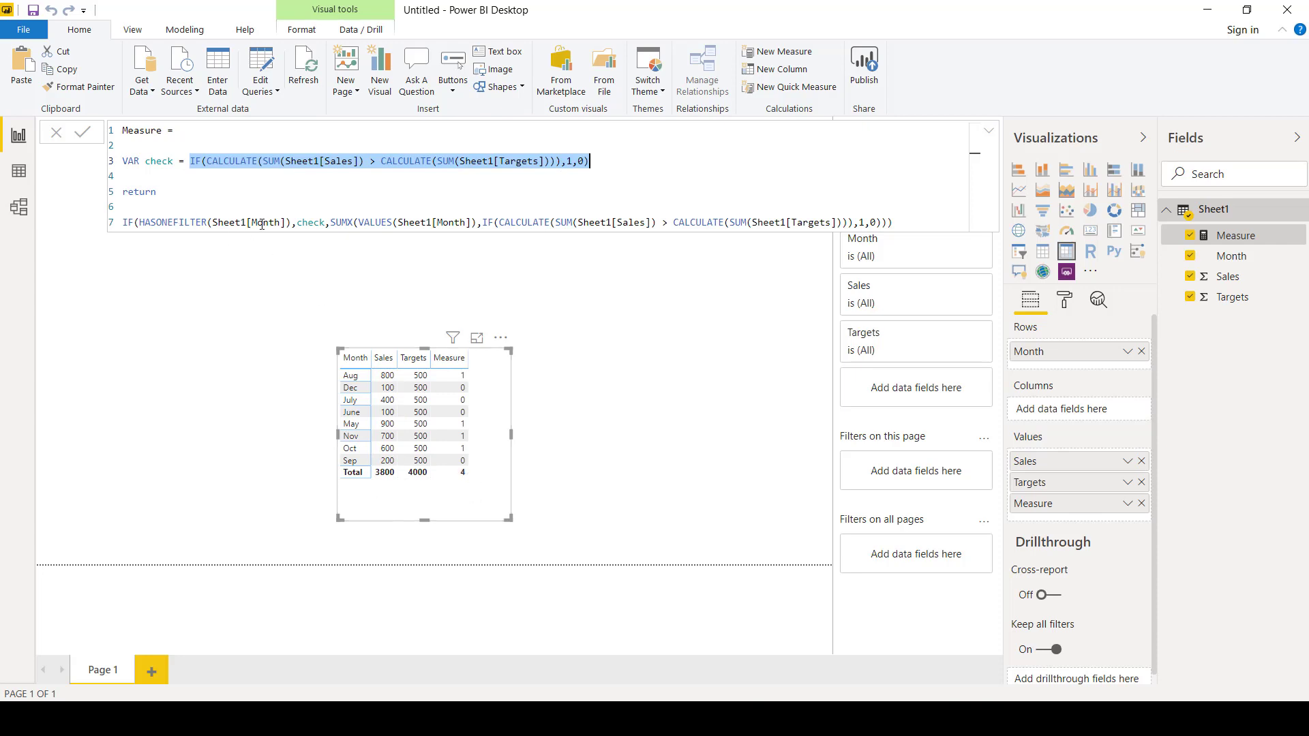
pyautogui.moveTo(215, 223); pyautogui.dragTo(283, 225)
pyautogui.click(287, 223)
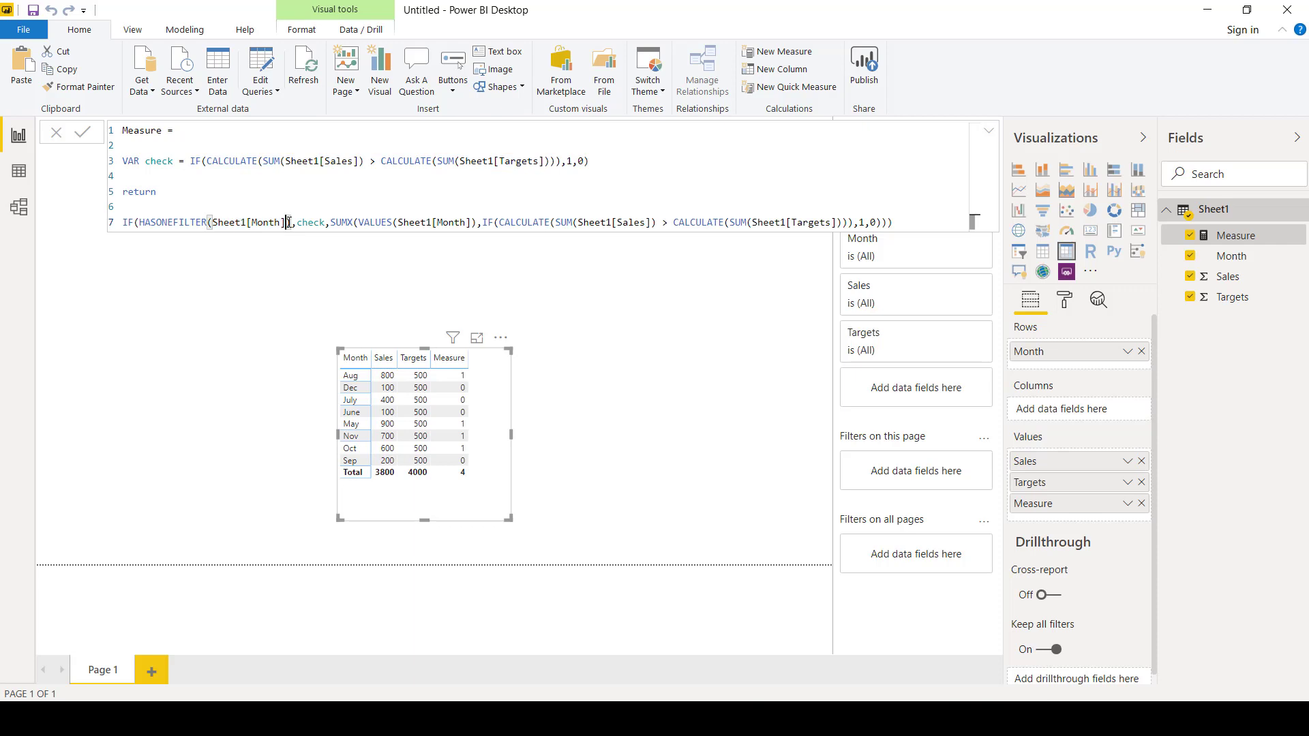
pyautogui.moveTo(287, 223); pyautogui.dragTo(212, 222)
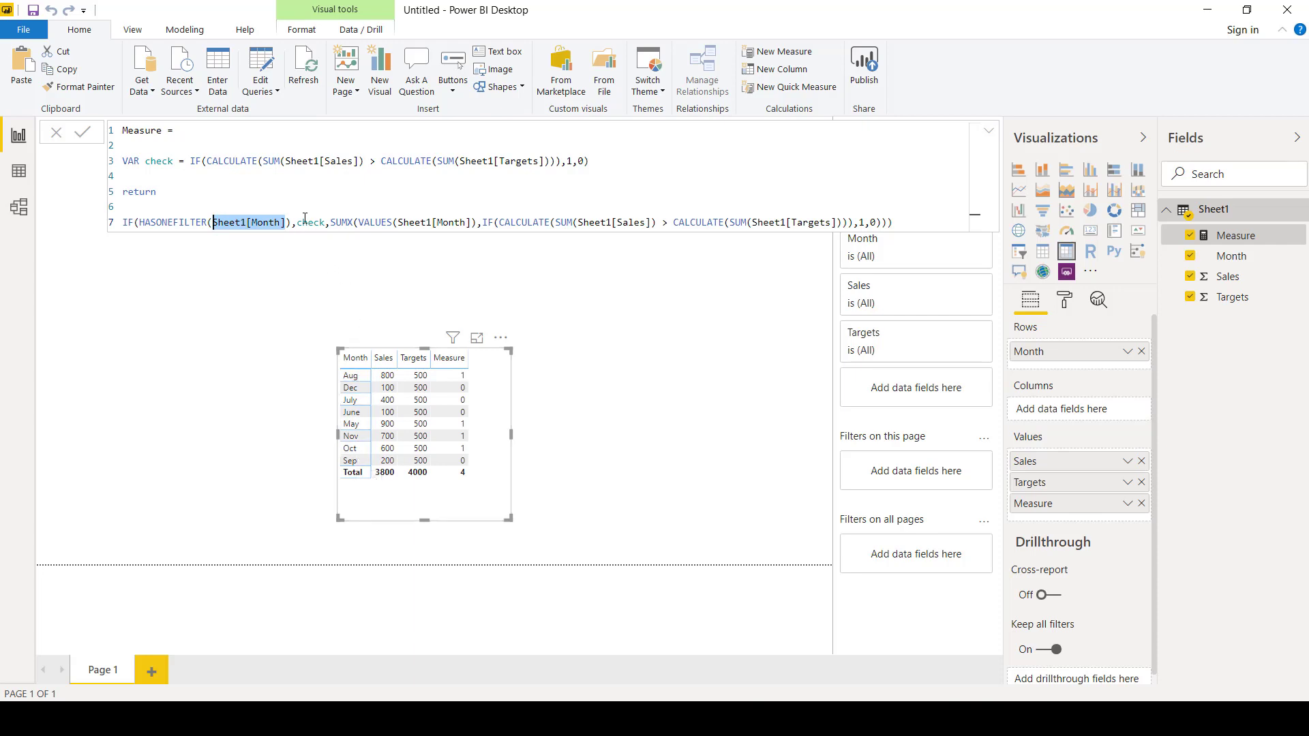
pyautogui.moveTo(298, 223); pyautogui.dragTo(328, 225)
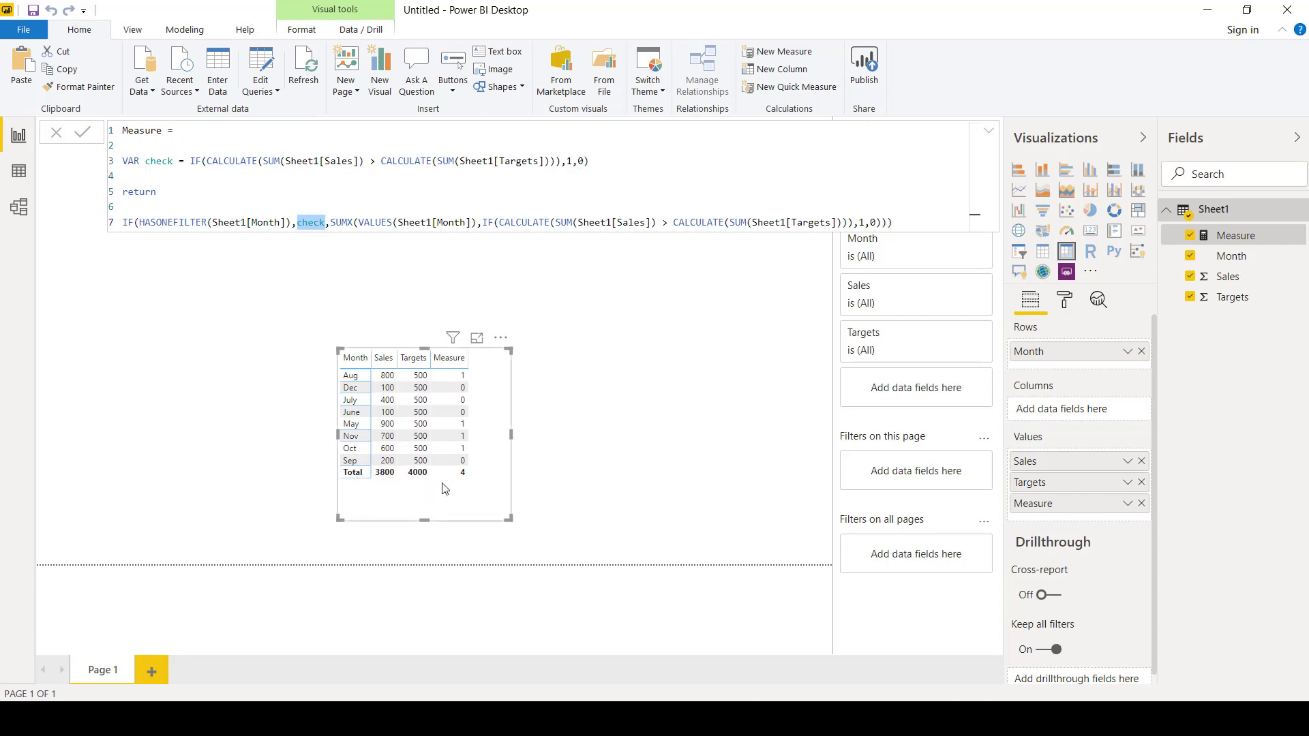
pyautogui.moveTo(332, 222); pyautogui.dragTo(791, 225)
pyautogui.moveTo(892, 222); pyautogui.dragTo(330, 222)
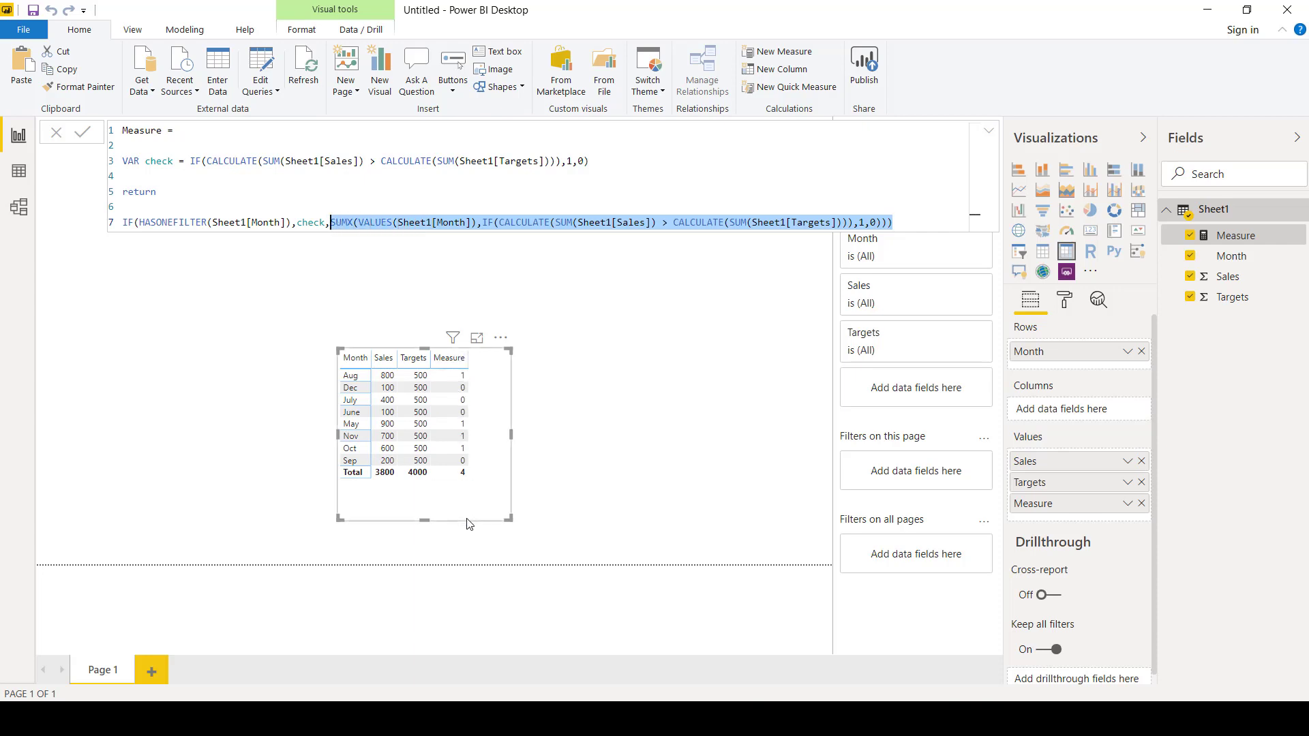
pyautogui.click(901, 224)
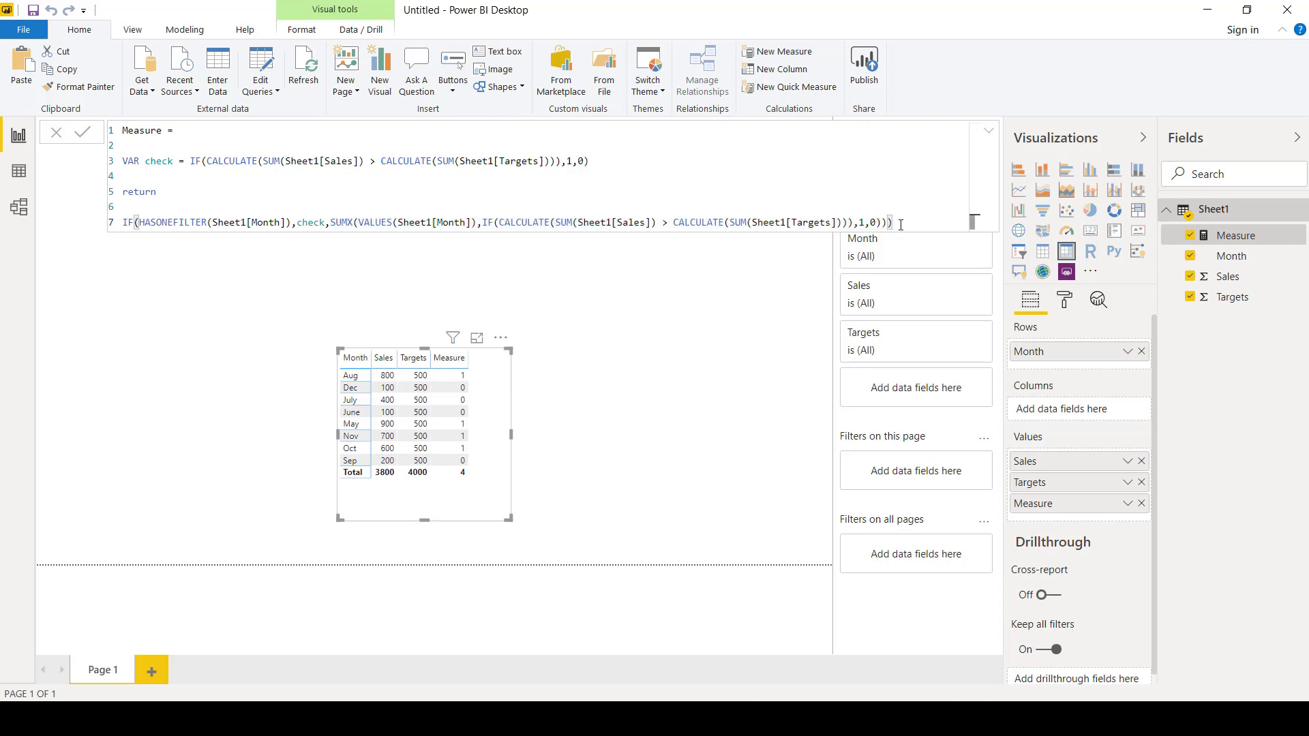